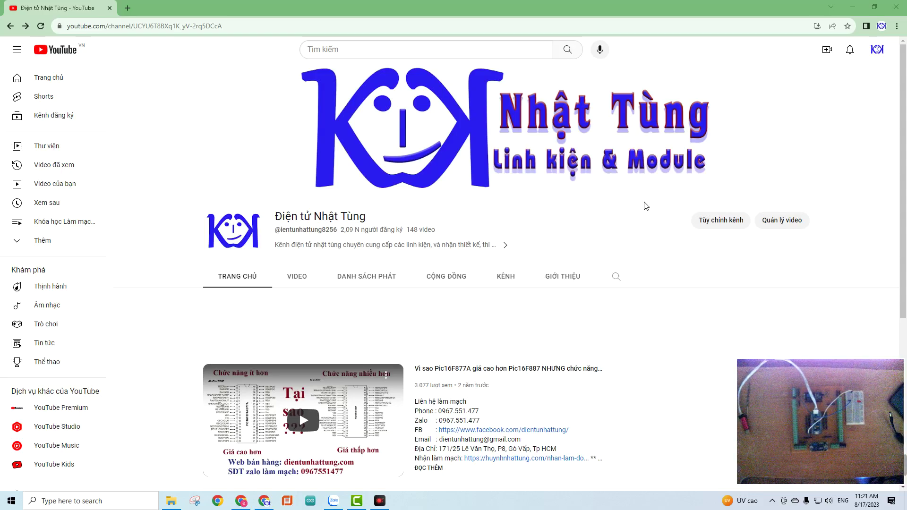
click(852, 6)
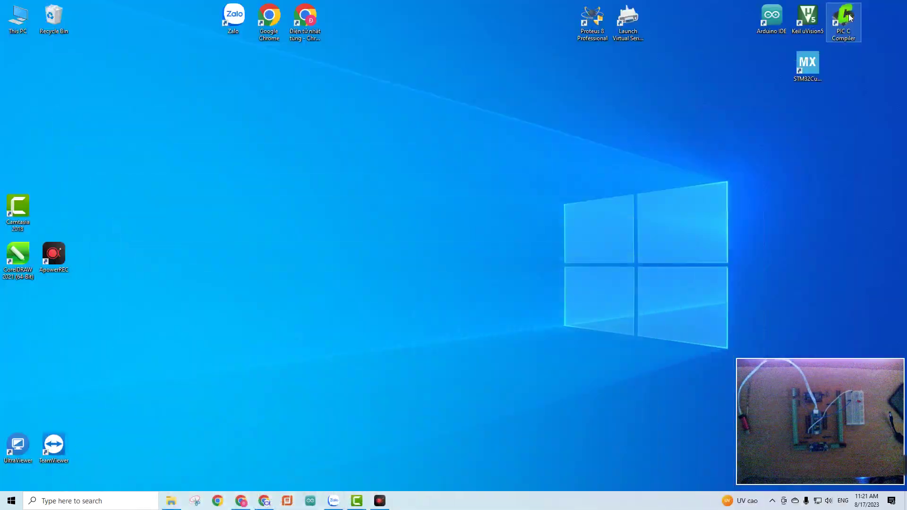
click(809, 70)
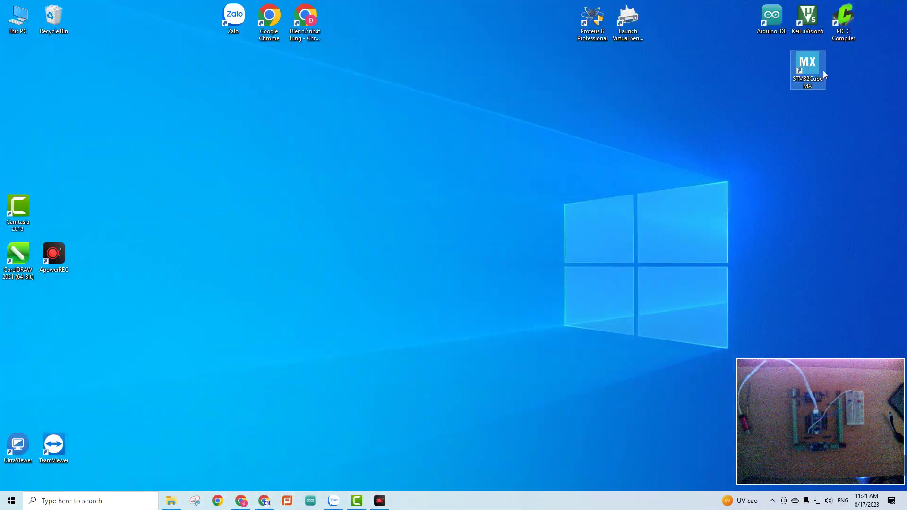
click(808, 18)
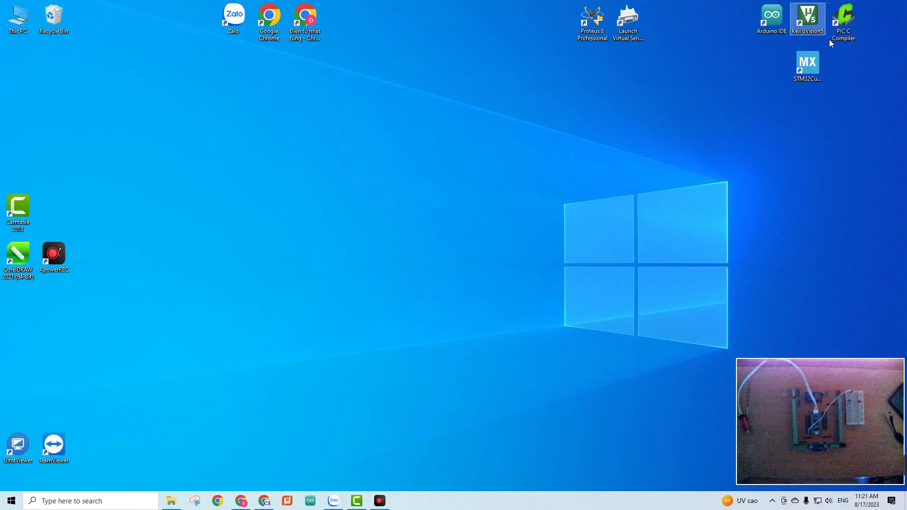
click(808, 70)
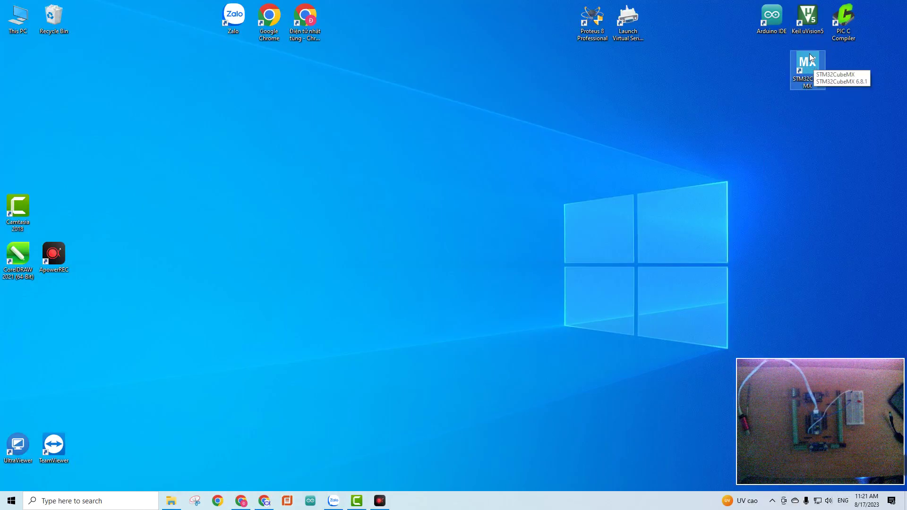
click(812, 23)
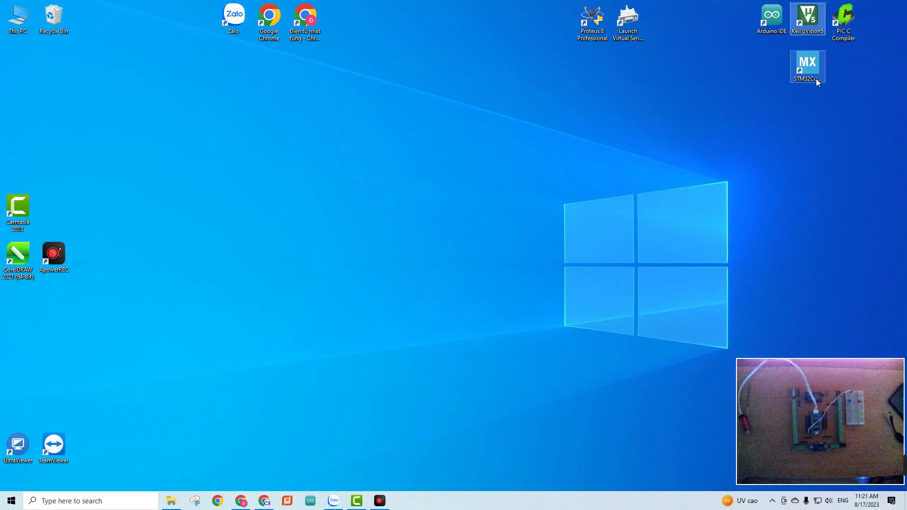
Look through the YouTube channel home page in the browser, including its video and popular video sections
click(264, 500)
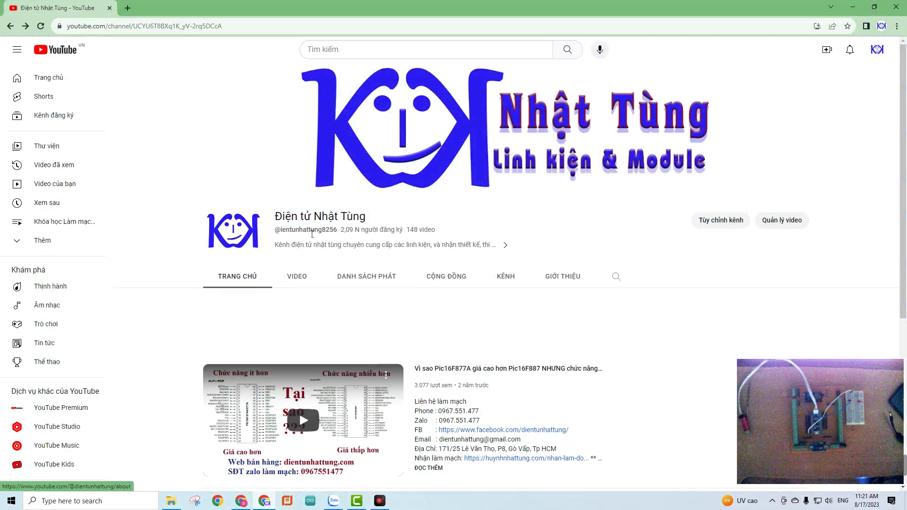
scroll(502, 251, down, 1)
scroll(502, 251, down, 4)
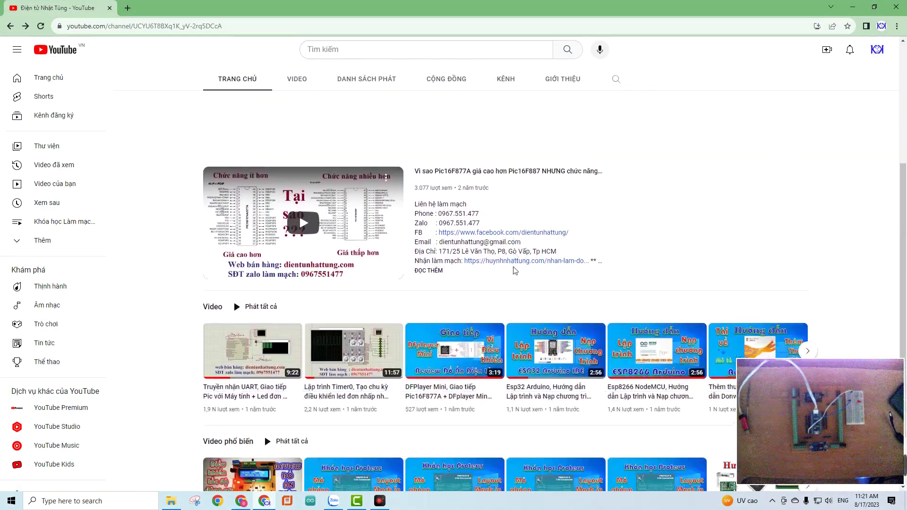
scroll(514, 270, down, 1)
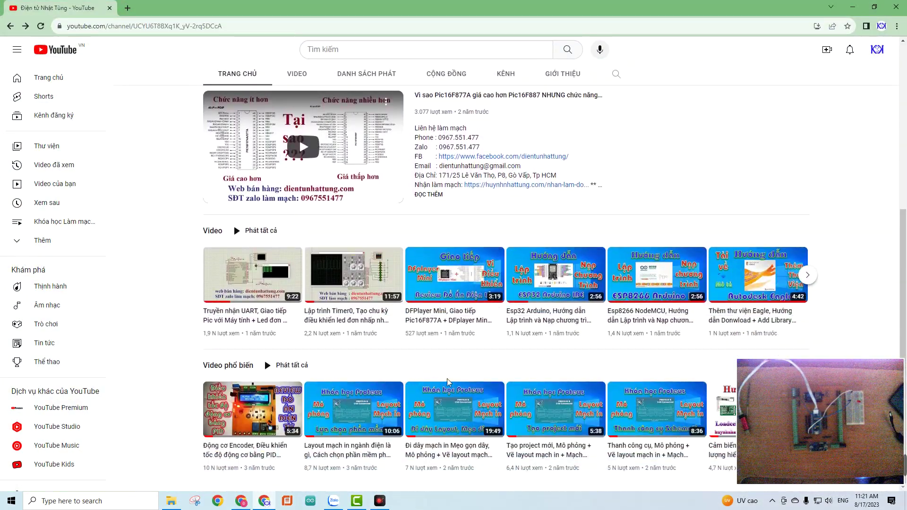
scroll(462, 399, up, 2)
scroll(461, 399, up, 3)
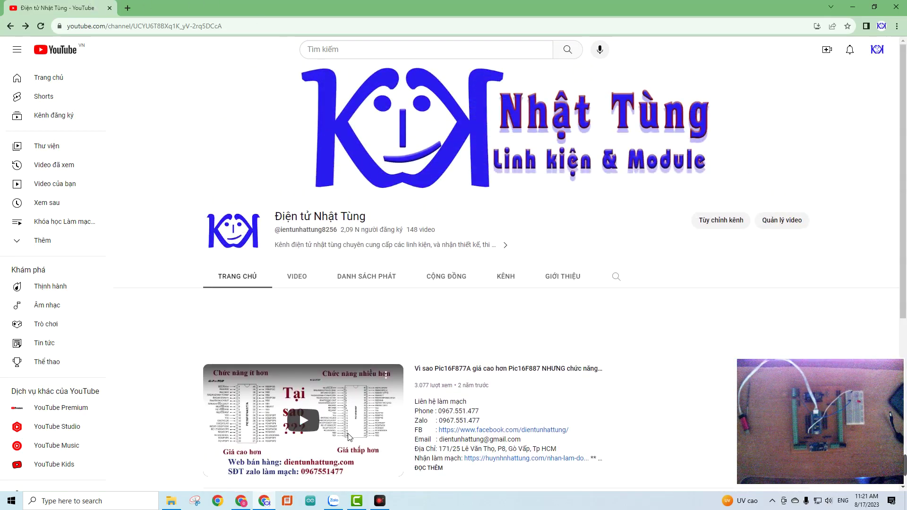
Switch to the other browser window and view the latest project guides on the electronics tutorial site
click(240, 502)
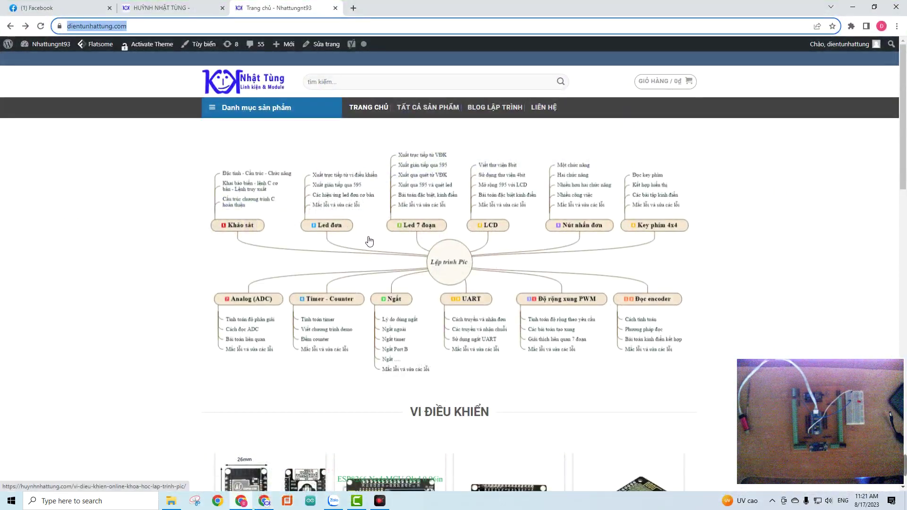
click(152, 5)
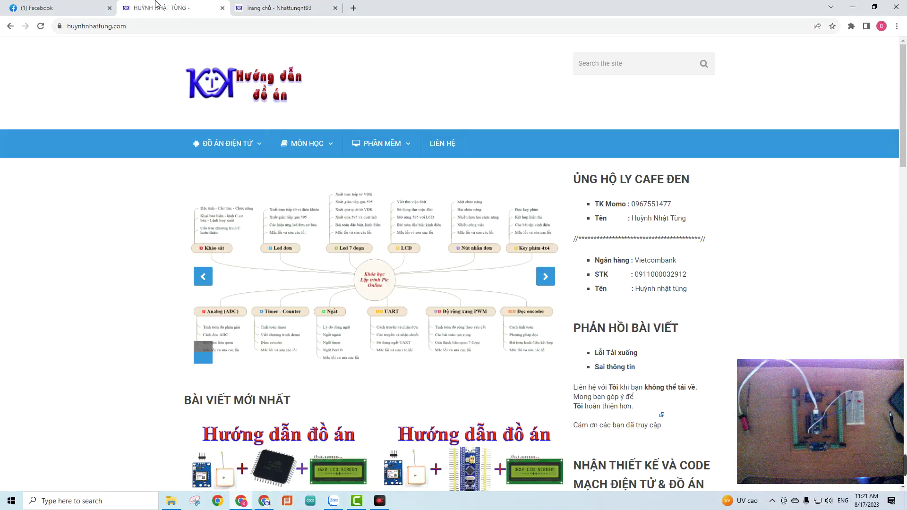
scroll(367, 288, down, 7)
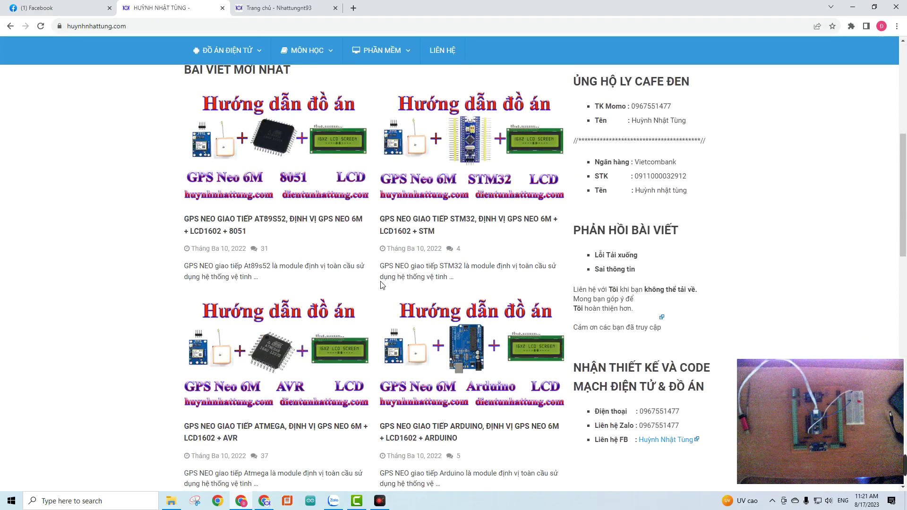
Look through the component shop's home page, including its web address and the microcontroller product section
key(ctrl+Tab)
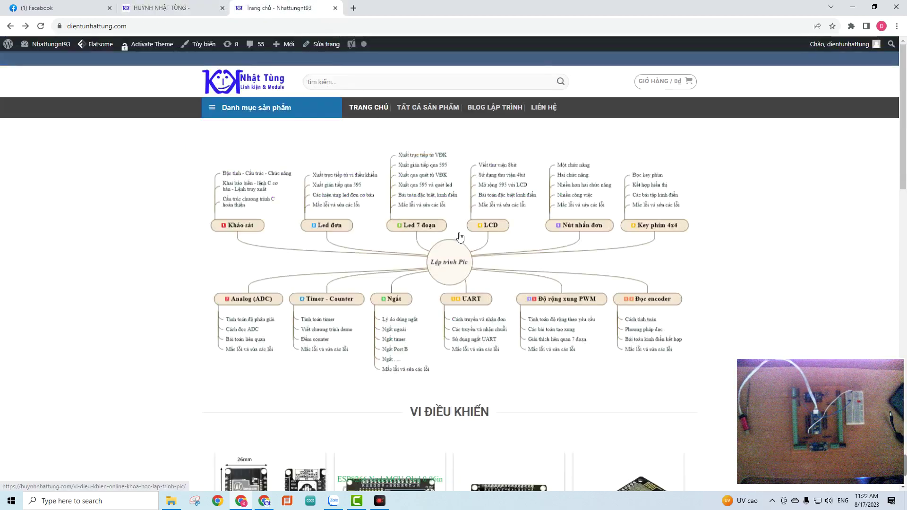
scroll(459, 241, down, 1)
scroll(459, 243, down, 4)
scroll(310, 356, up, 4)
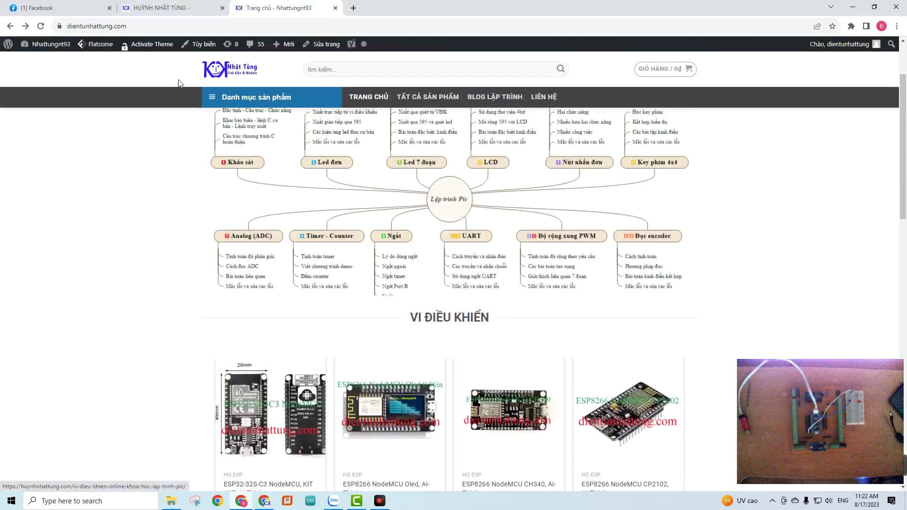
click(153, 32)
scroll(219, 370, down, 1)
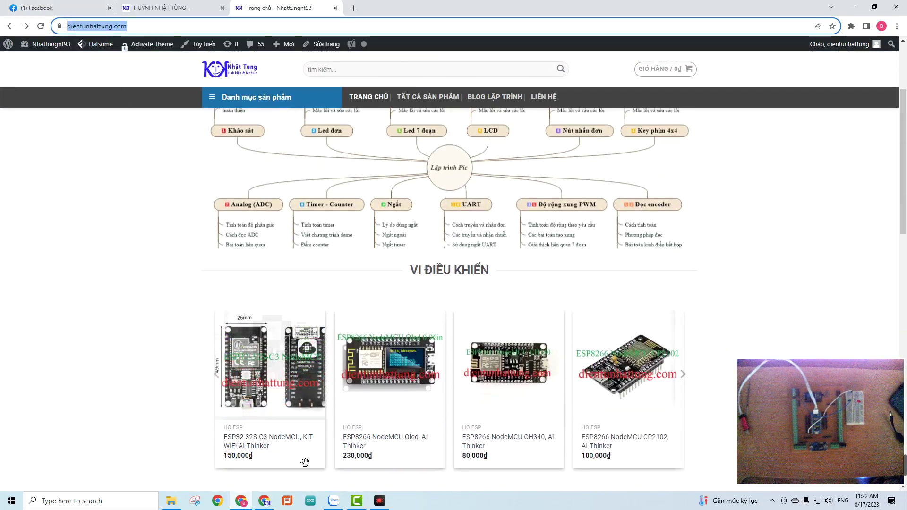
scroll(399, 375, up, 3)
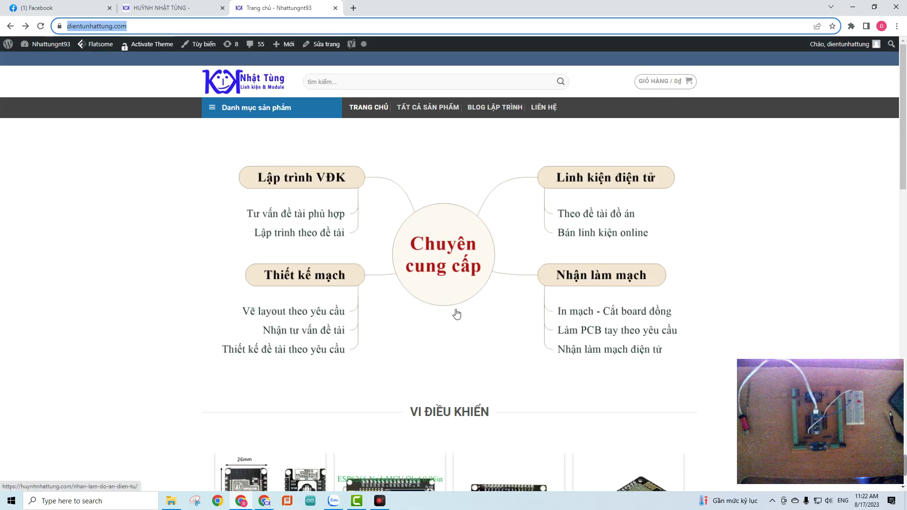
Minimize both browser windows and launch STM32CubeMX from the desktop
click(861, 5)
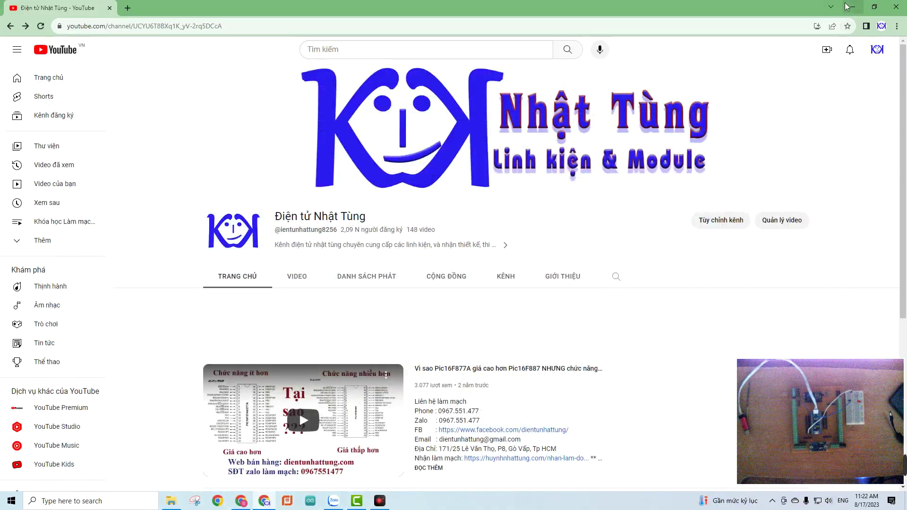
click(854, 6)
click(805, 69)
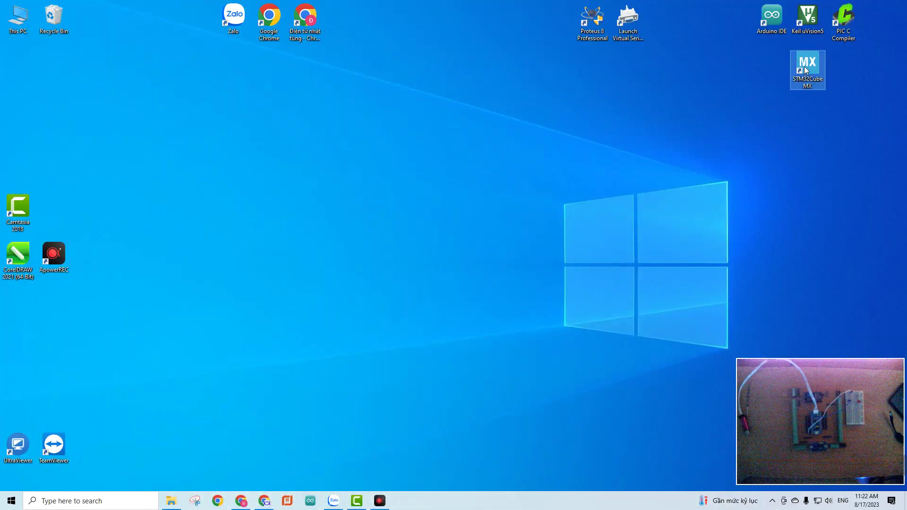
double_click(805, 72)
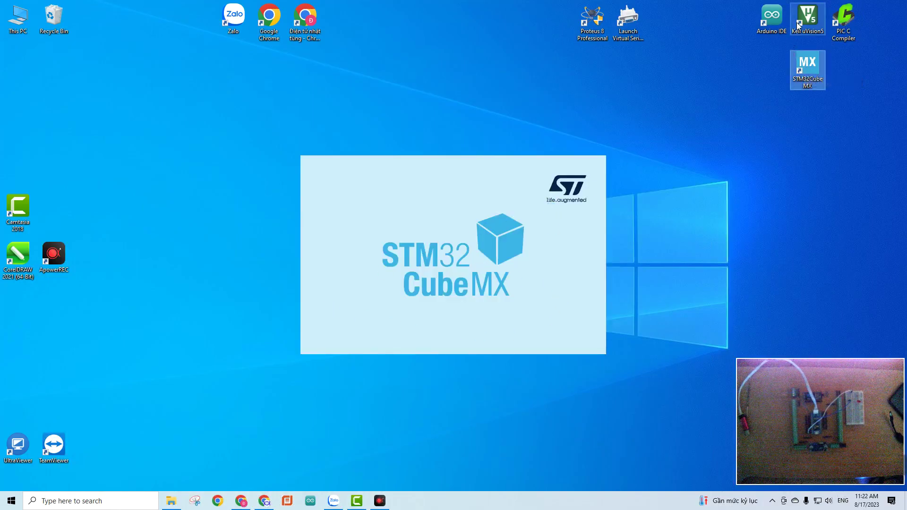
click(811, 34)
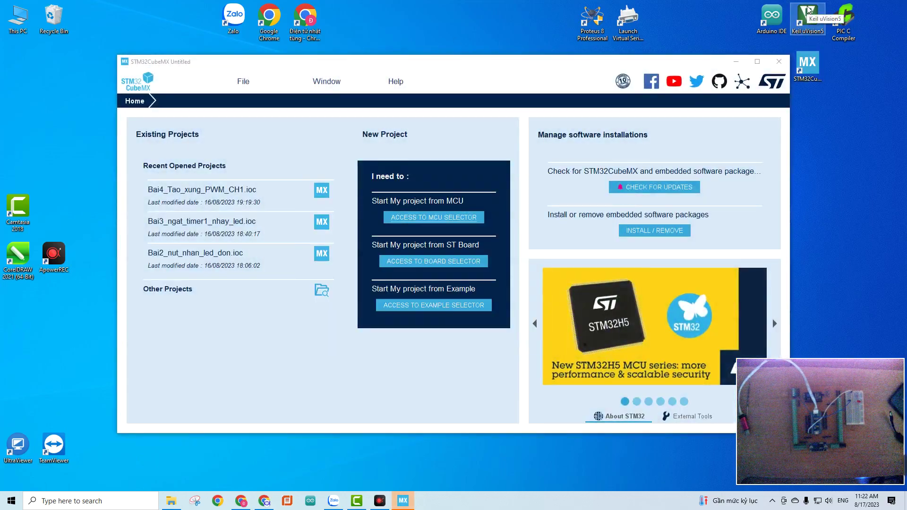
Switch to the browser to view the tutorial site's project guides again, and return to STM32CubeMX
click(249, 495)
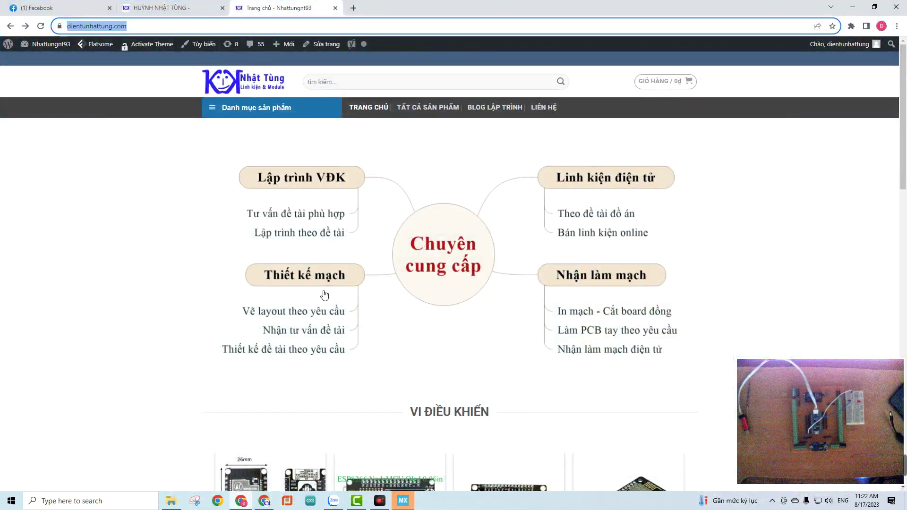
click(128, 7)
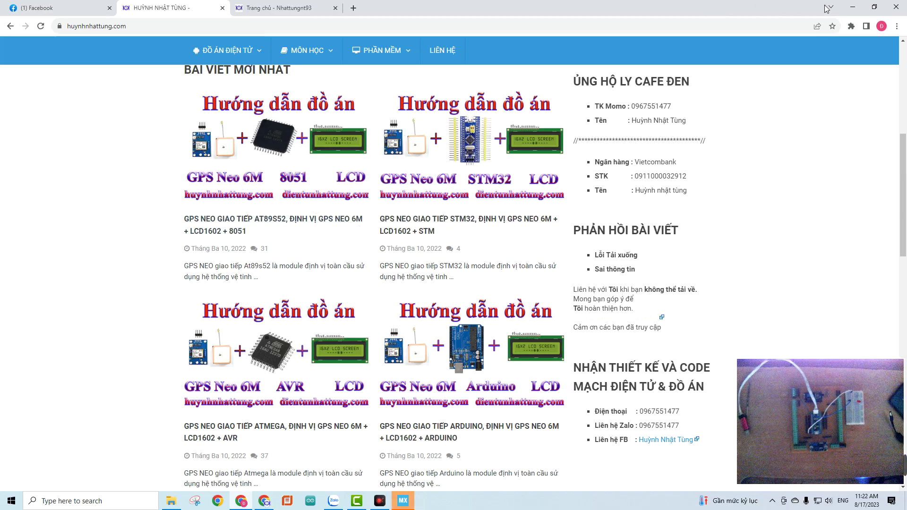
click(852, 7)
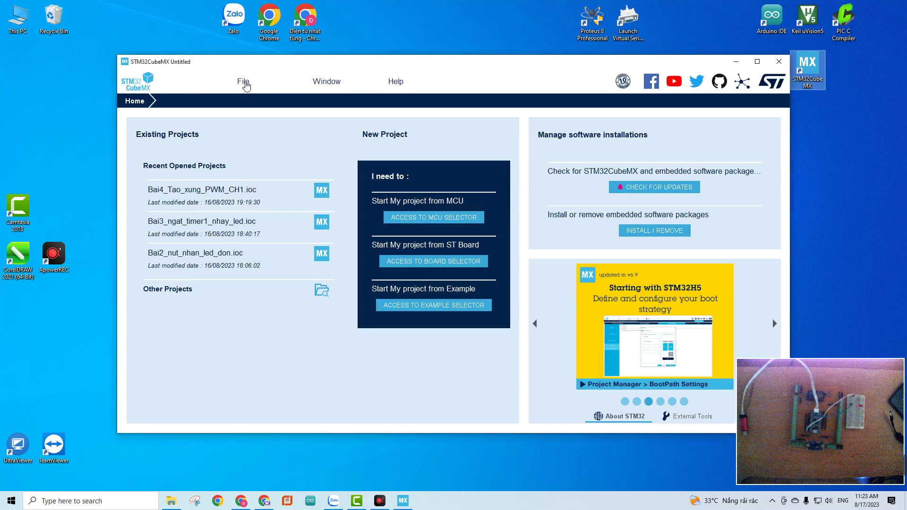
Start a new project and filter the MCU list by the commercial part number STM32F103C8T6
click(242, 81)
click(252, 96)
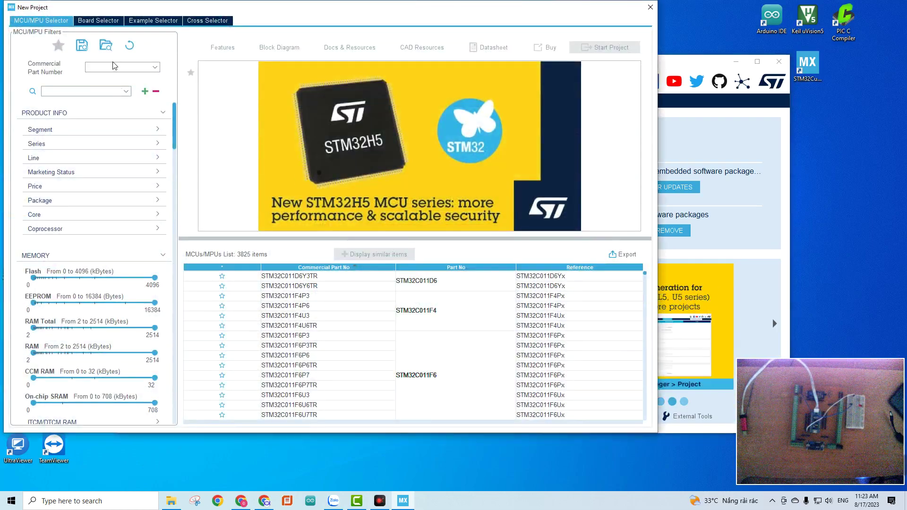
text(STM32C011D6Y3TR)
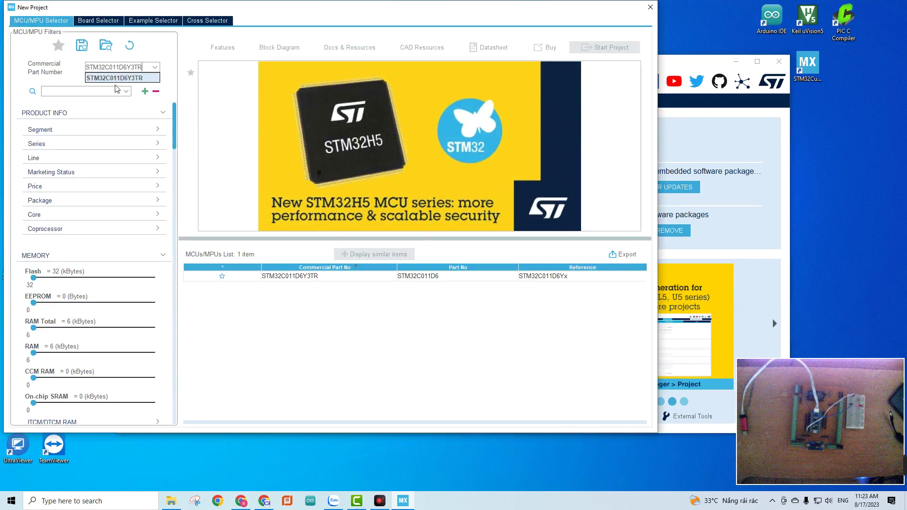
text(STM32C011D6Y3TR)
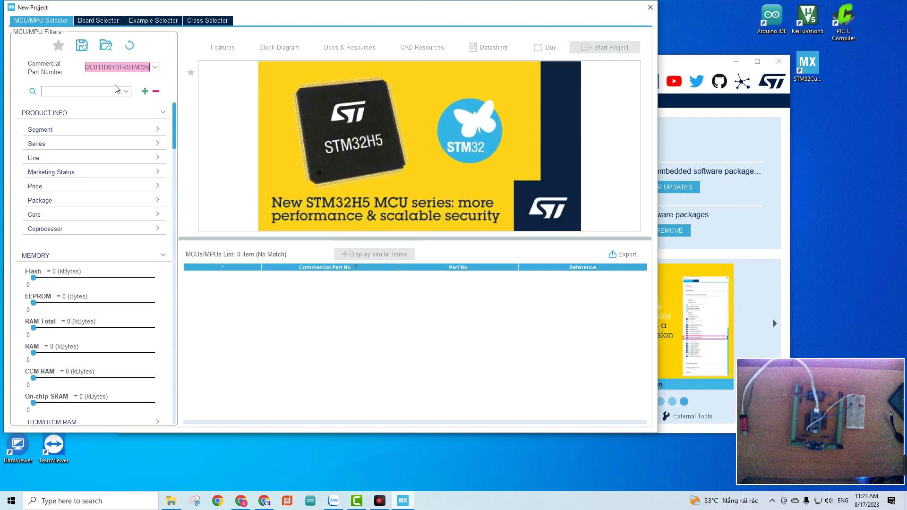
double_click(123, 71)
text(s)
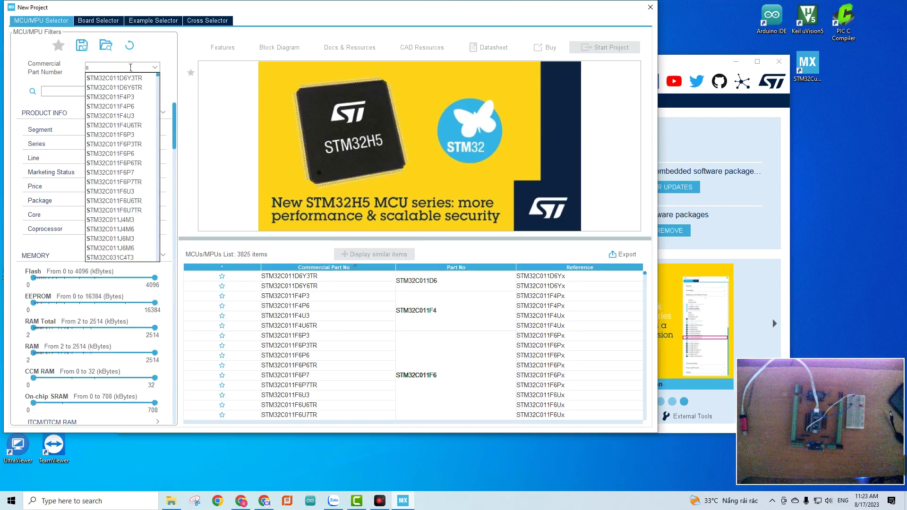
text(tm32)
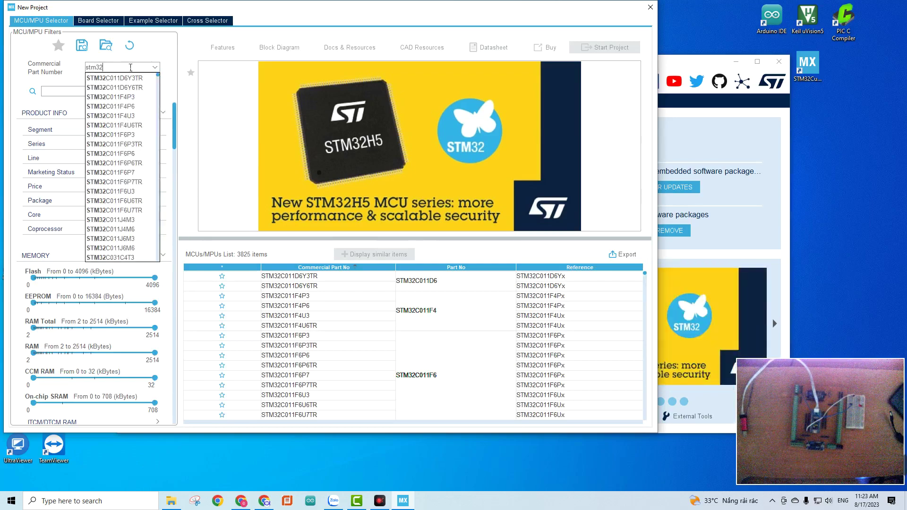
text(f103)
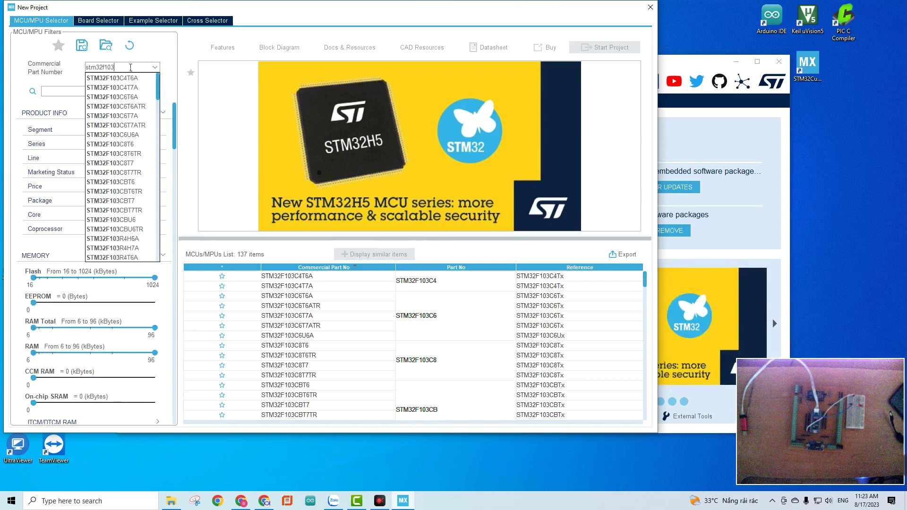
text(c)
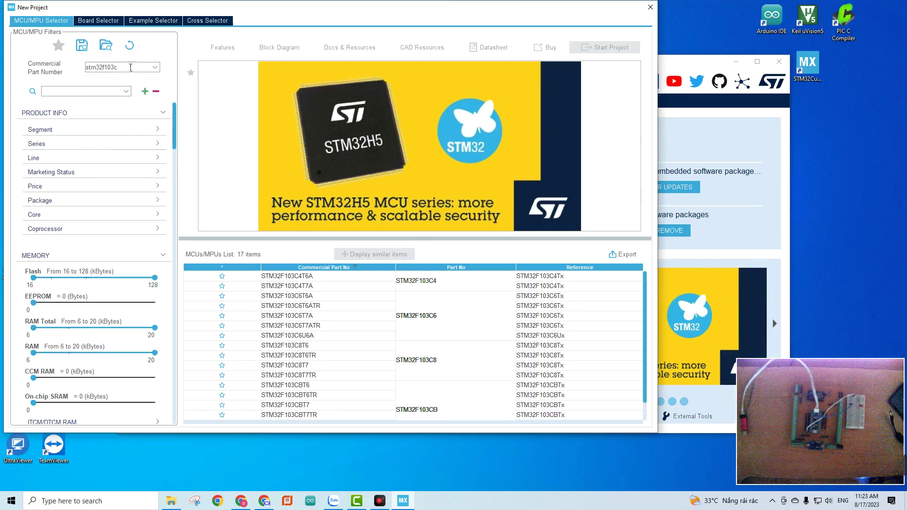
text(8t6)
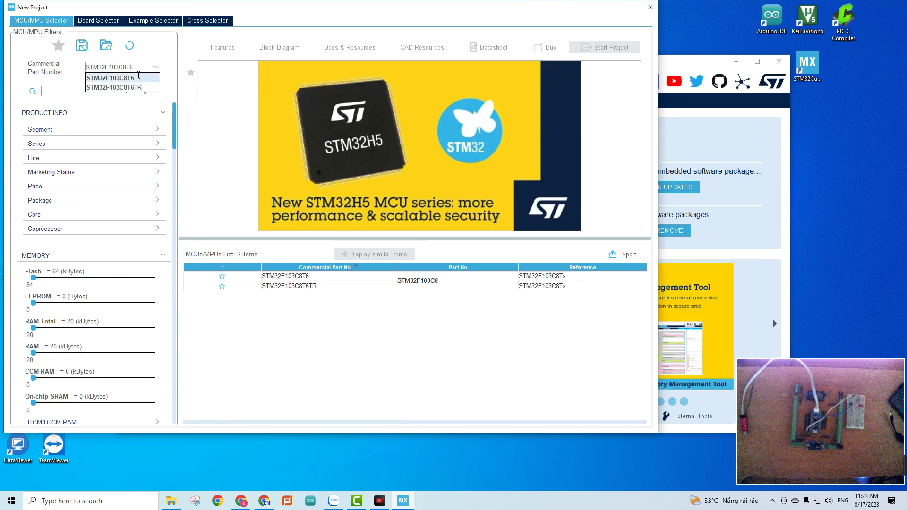
click(124, 82)
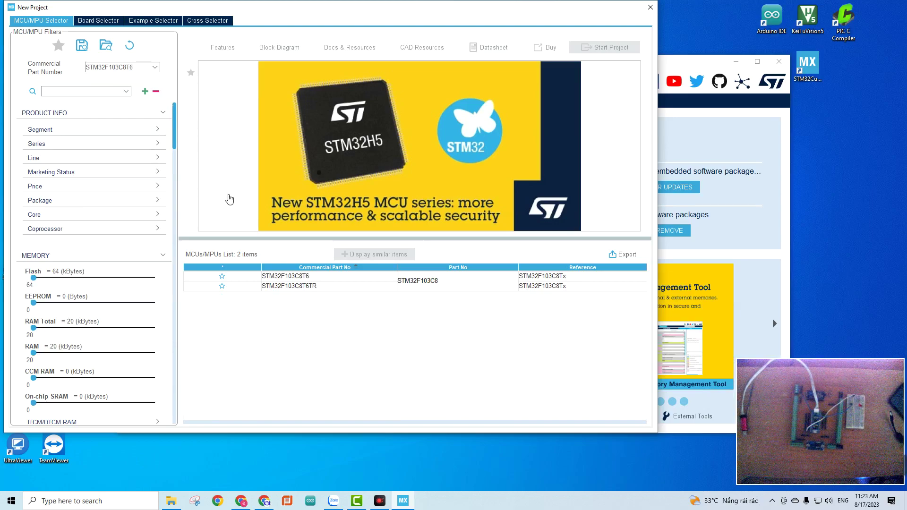
Select the STM32F103C8T6 in the MCU list and start the project with it
click(316, 279)
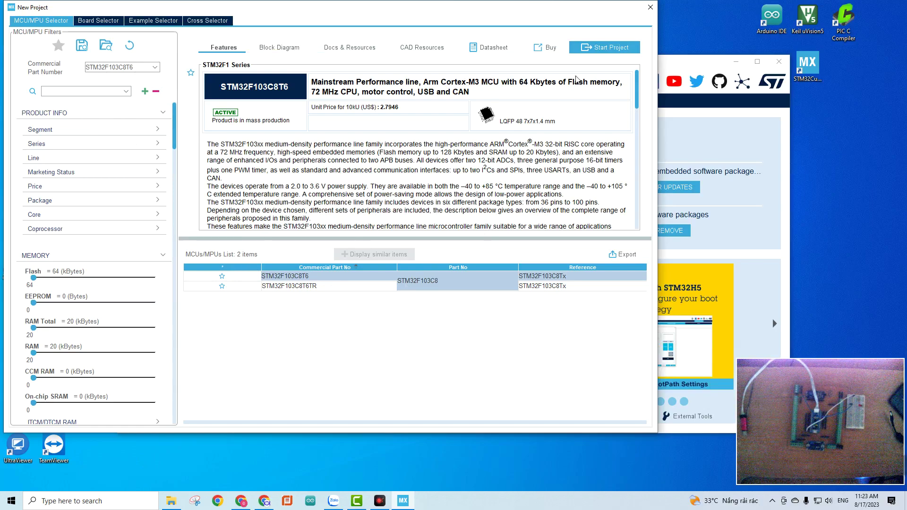
click(605, 50)
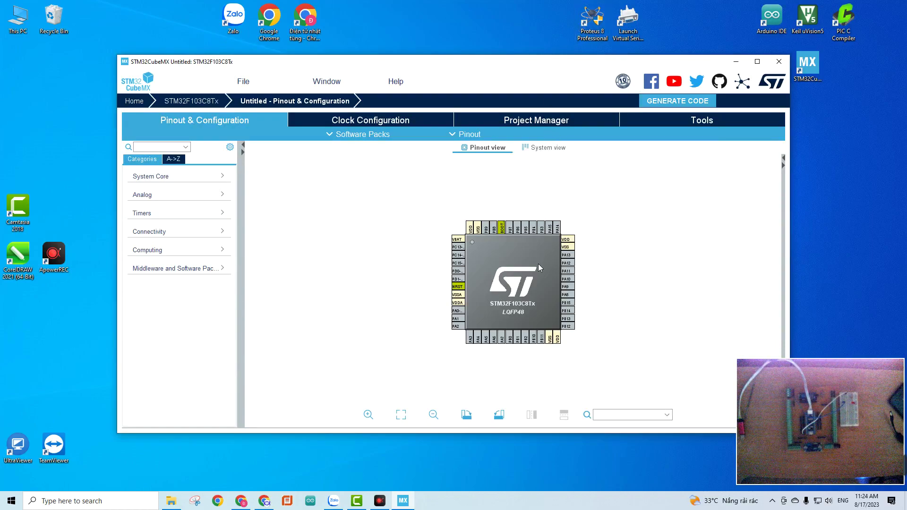
scroll(540, 267, up, 2)
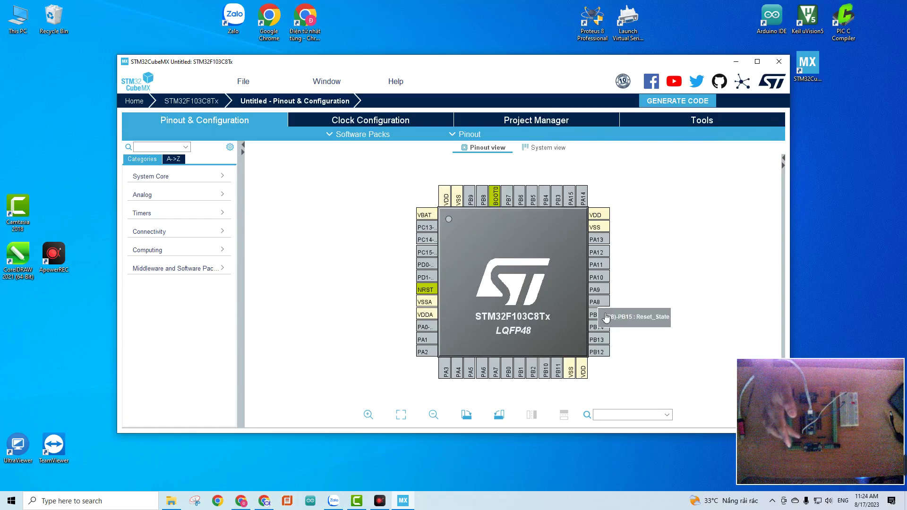
Set pin PB12 to GPIO_Output and keep its GPIO pull setting at No pull-up and no pull-down
click(595, 353)
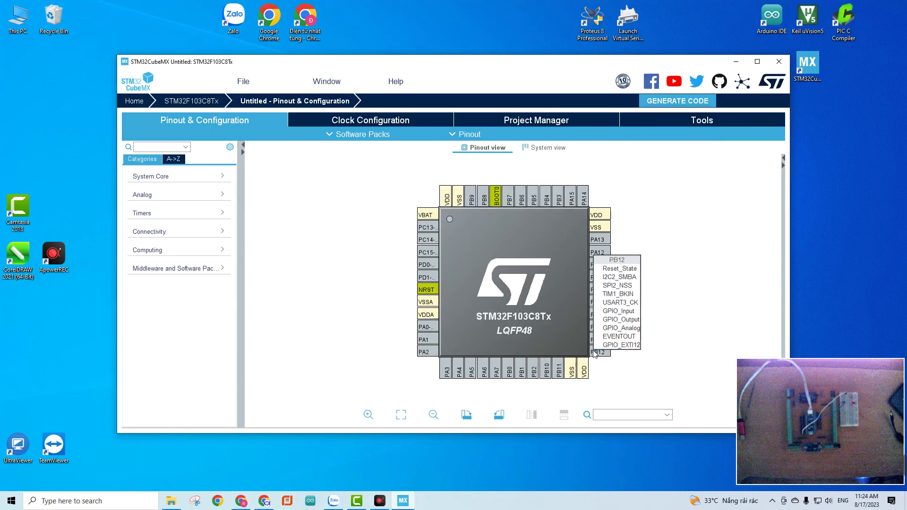
click(619, 320)
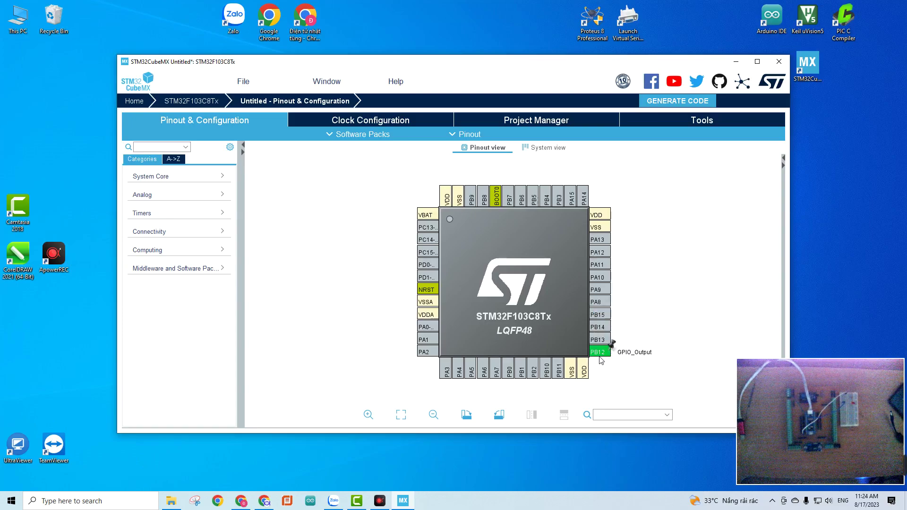
click(152, 178)
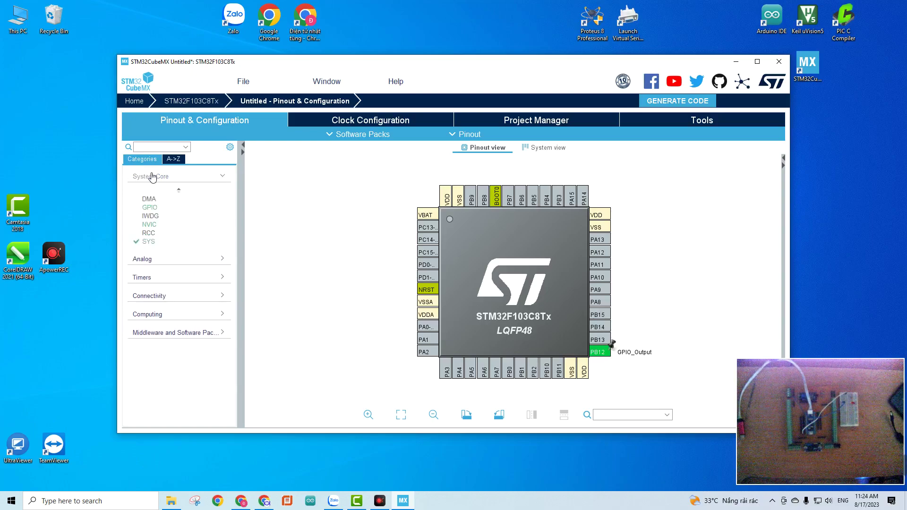
click(151, 208)
click(354, 247)
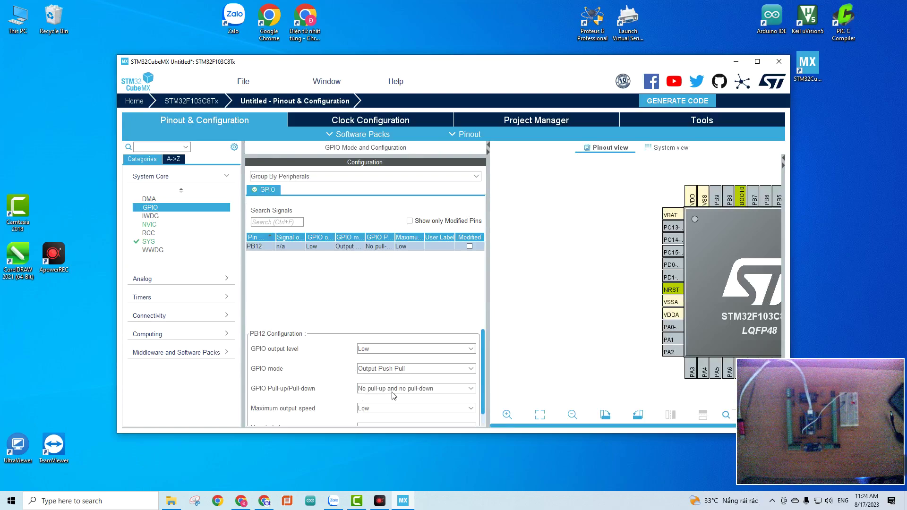
click(411, 390)
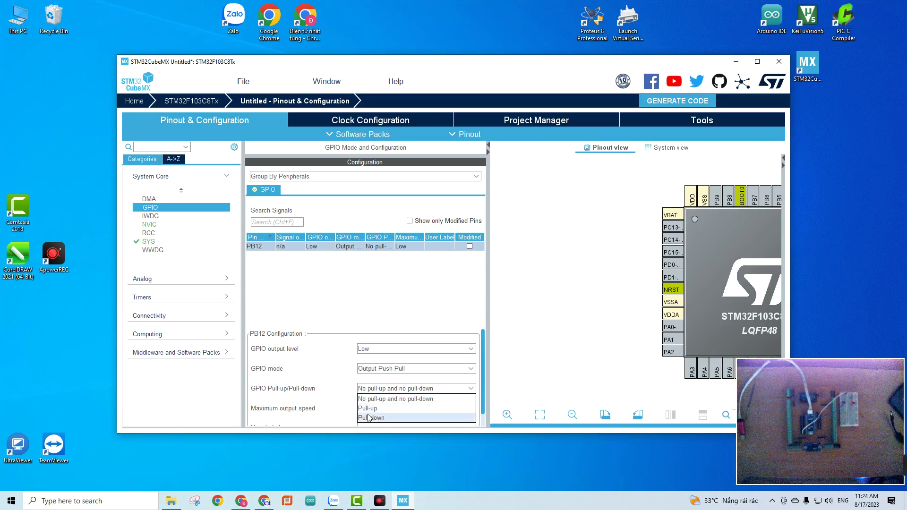
click(378, 392)
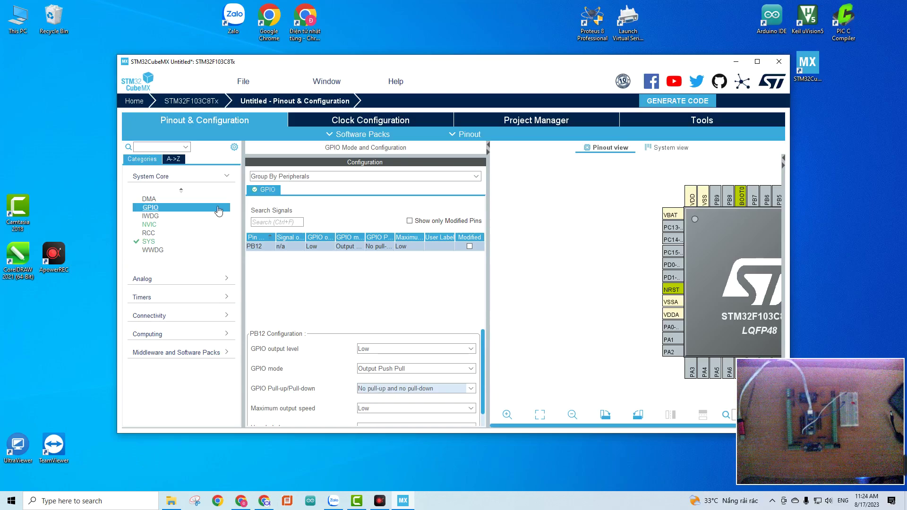
View the NVIC settings, try Crystal/Ceramic Resonator for the RCC low speed clock, and set that clock back to Disable
click(157, 229)
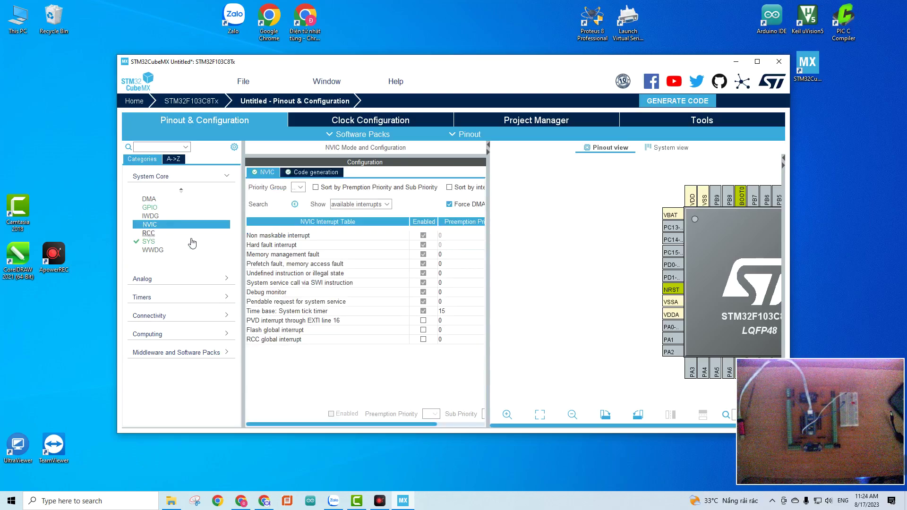
click(148, 233)
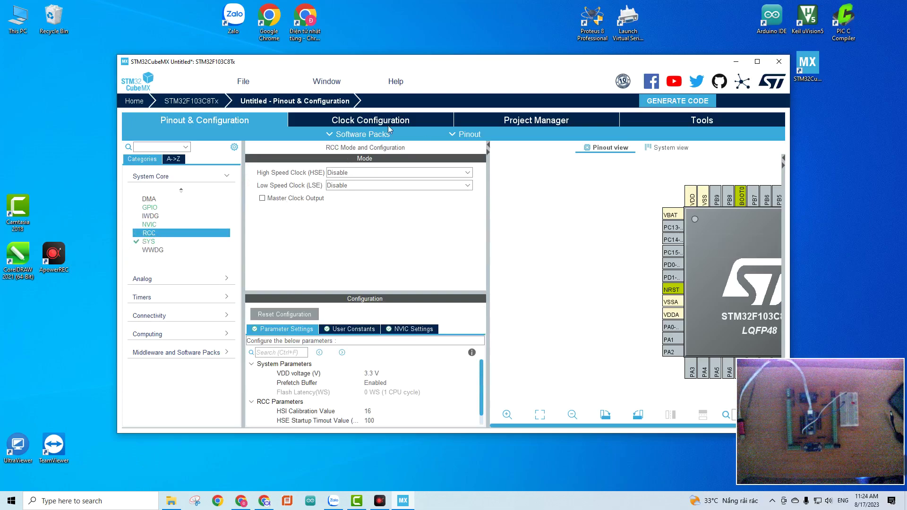
click(354, 186)
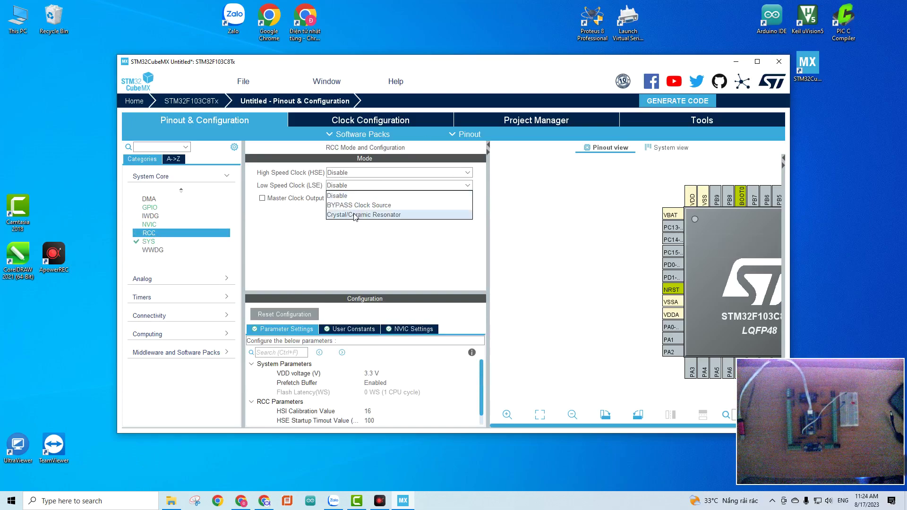
click(357, 215)
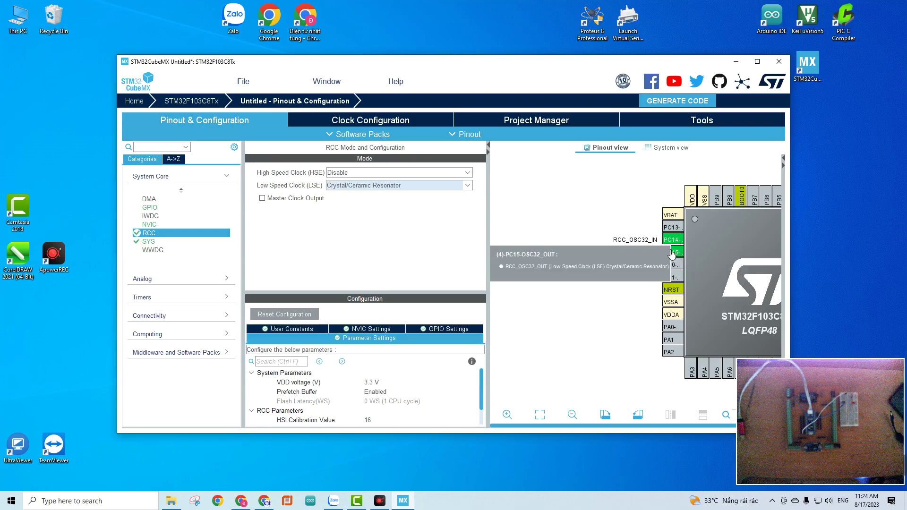
click(383, 187)
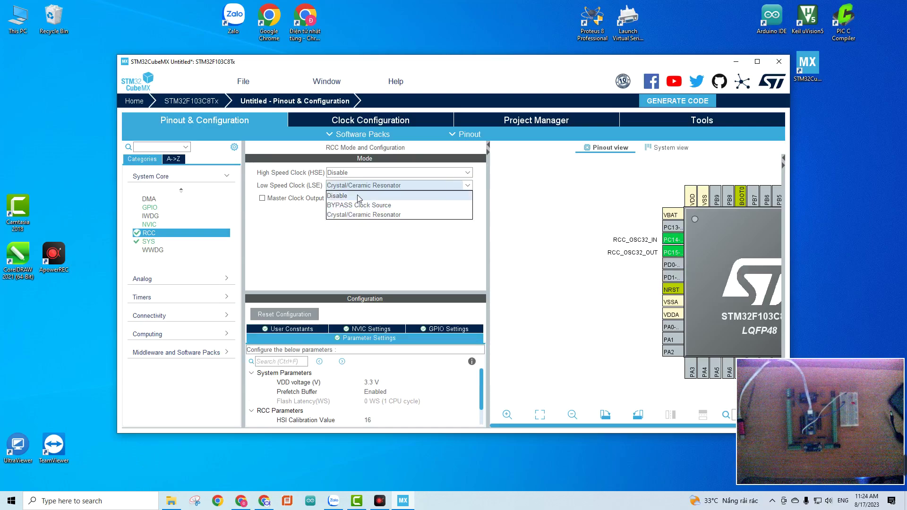
click(357, 194)
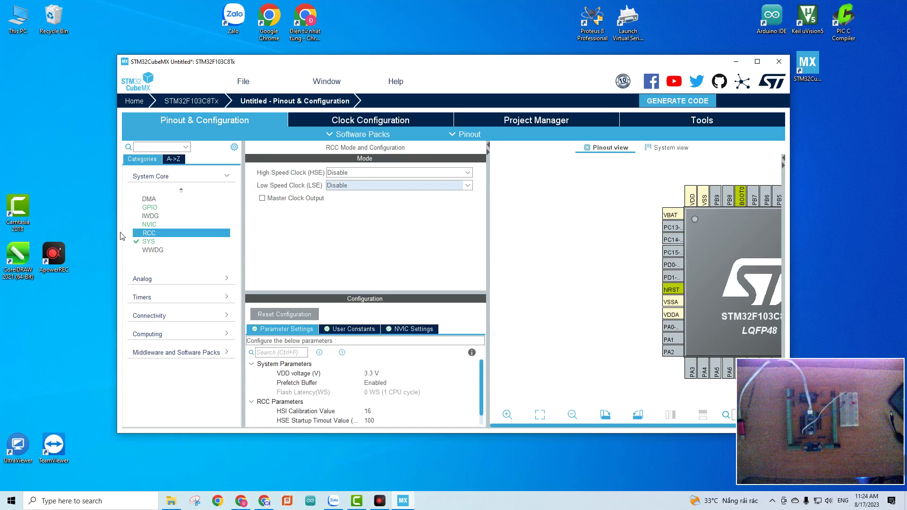
Set the SYS debug mode to Serial Wire and view the clock configuration
click(150, 242)
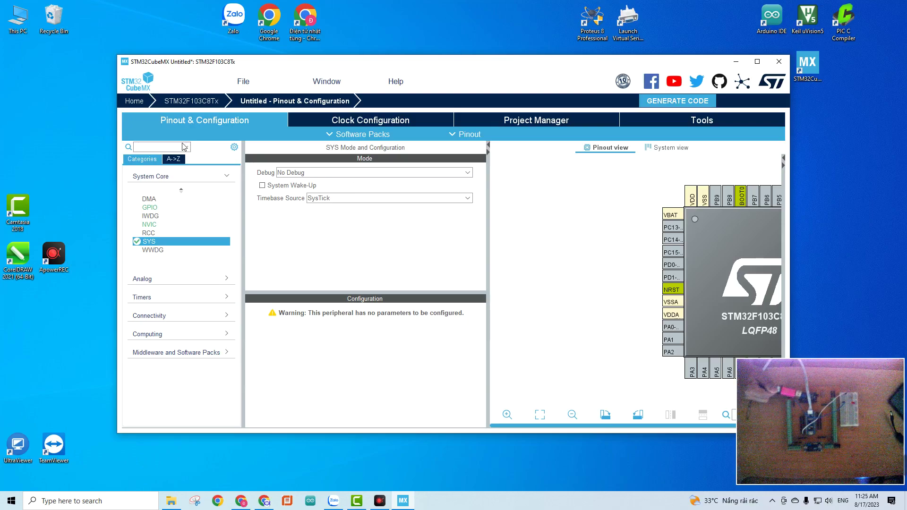
click(345, 174)
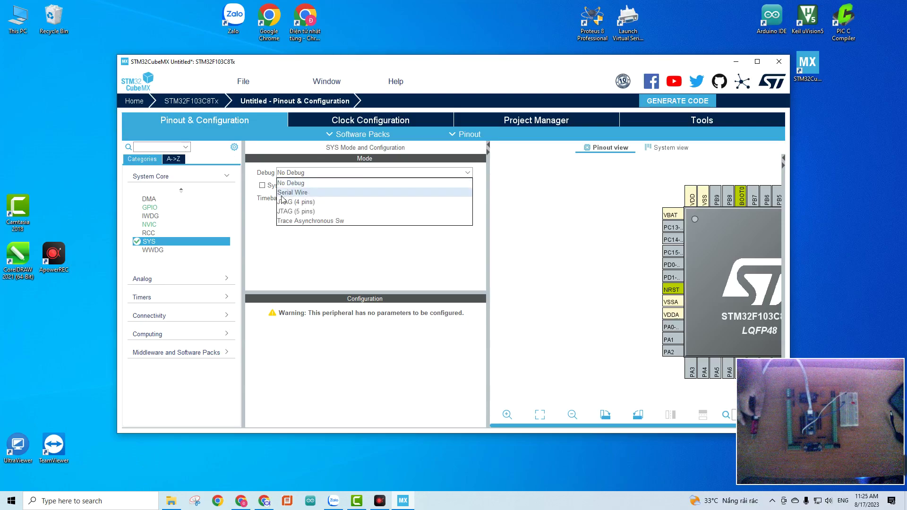
click(309, 193)
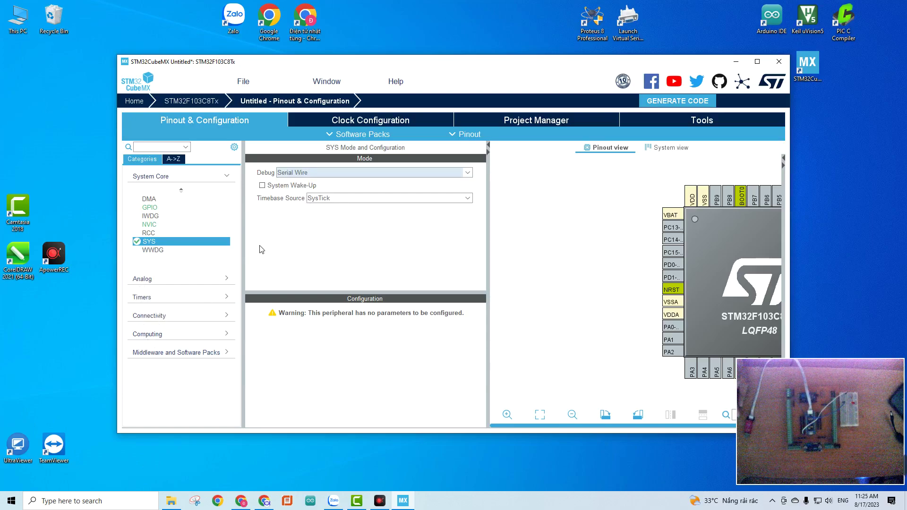
drag(516, 66, 484, 59)
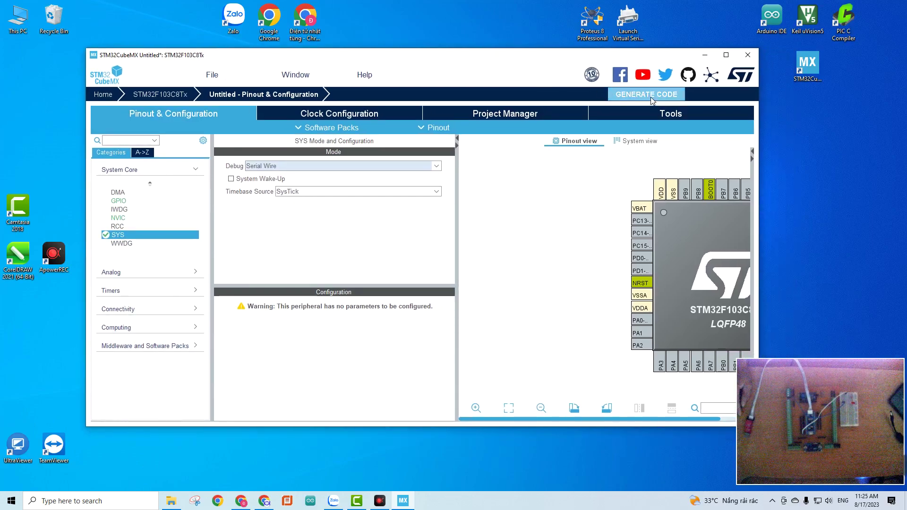
click(324, 115)
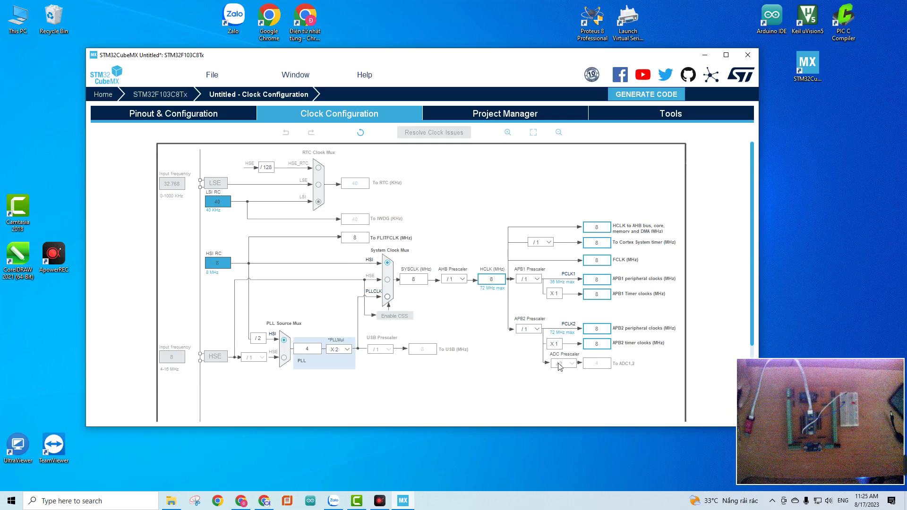
Name the project Bai1_cau_truc_led_don in the project settings, keeping D:\stm32\ as its location
click(502, 116)
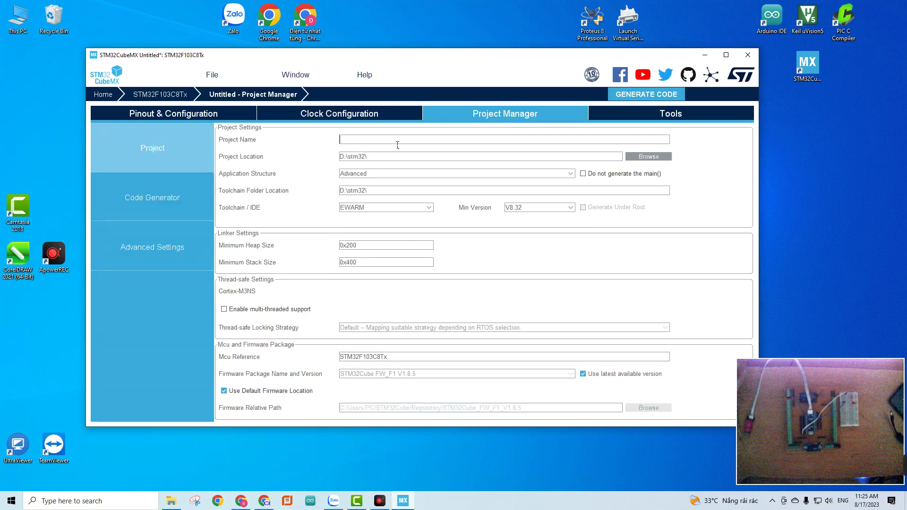
text(Bai1_cau_tr)
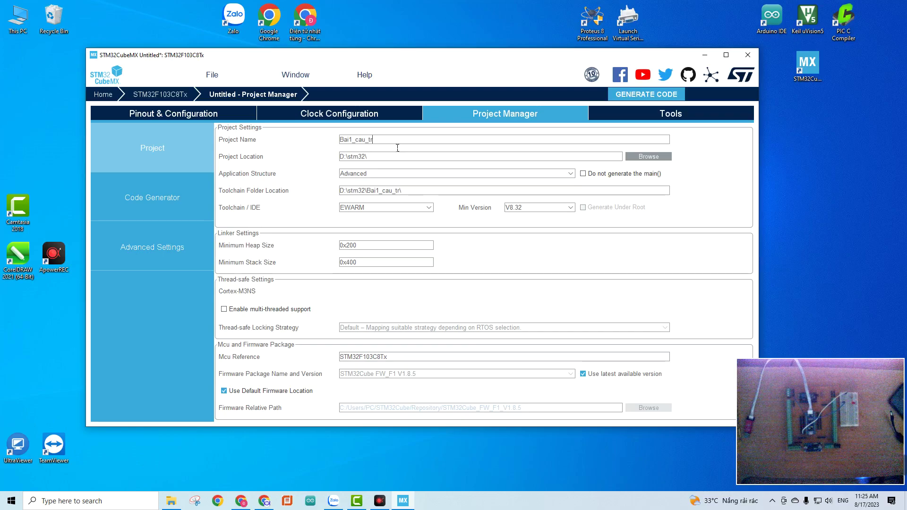
text(uc_led_don)
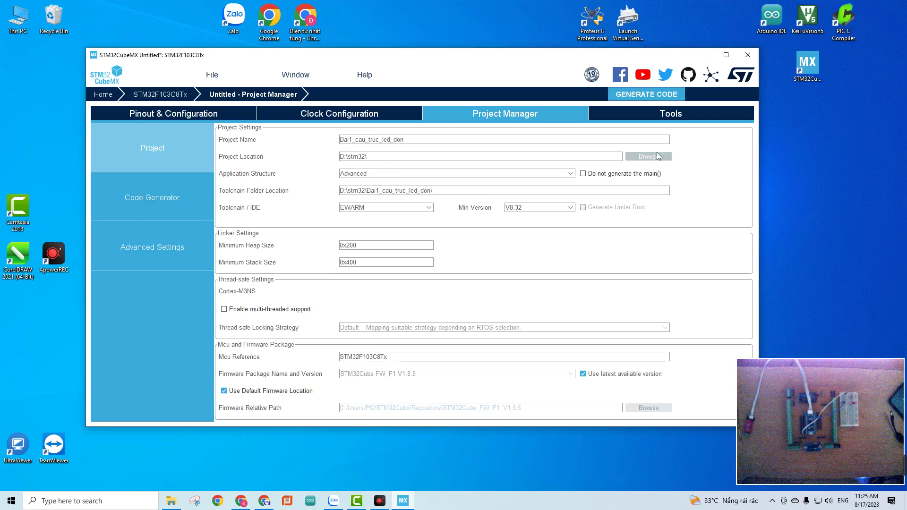
drag(398, 163, 313, 164)
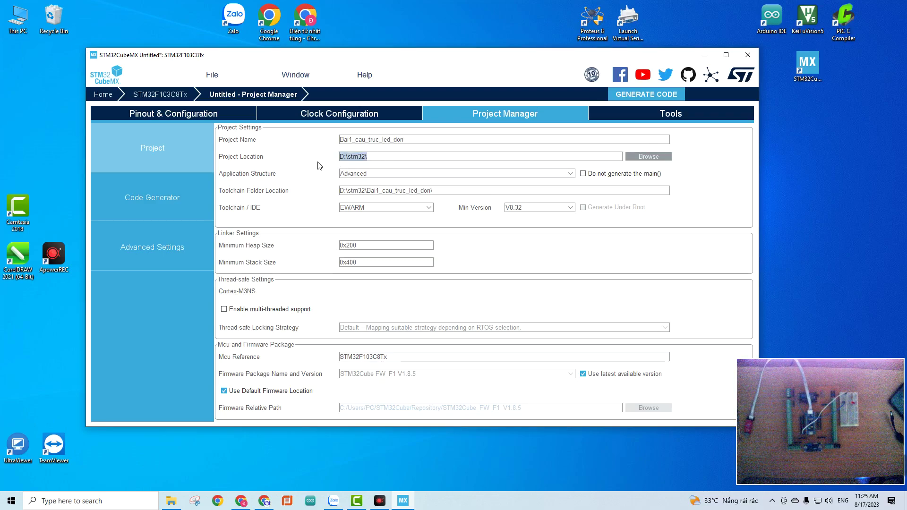
Set the project's toolchain to MDK-ARM with minimum version V5
click(355, 208)
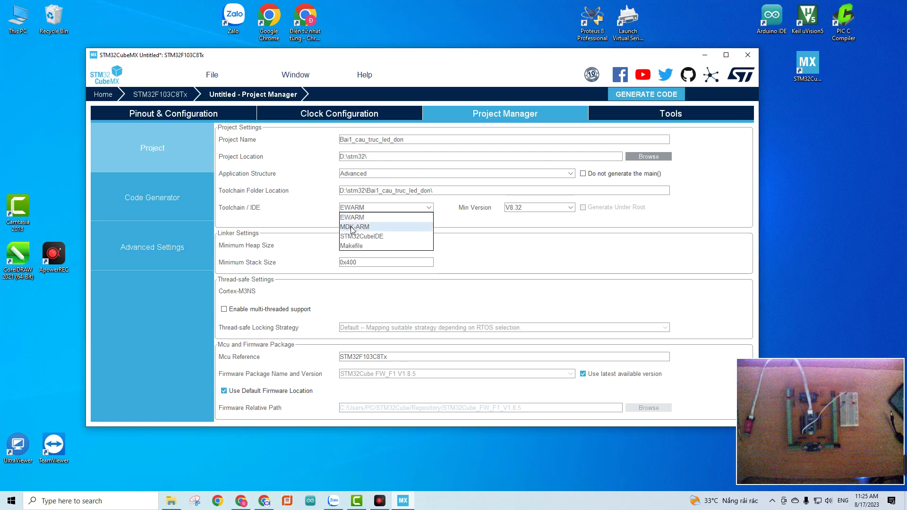
click(352, 227)
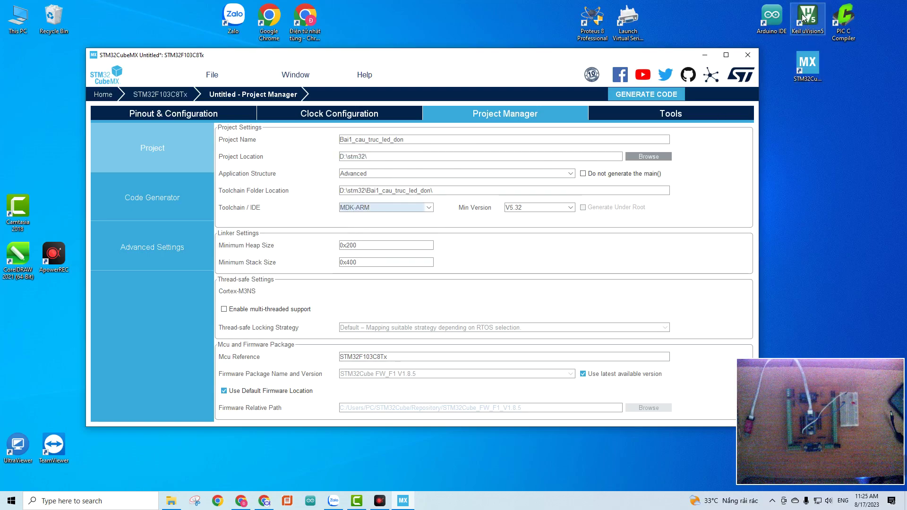
click(549, 214)
click(518, 239)
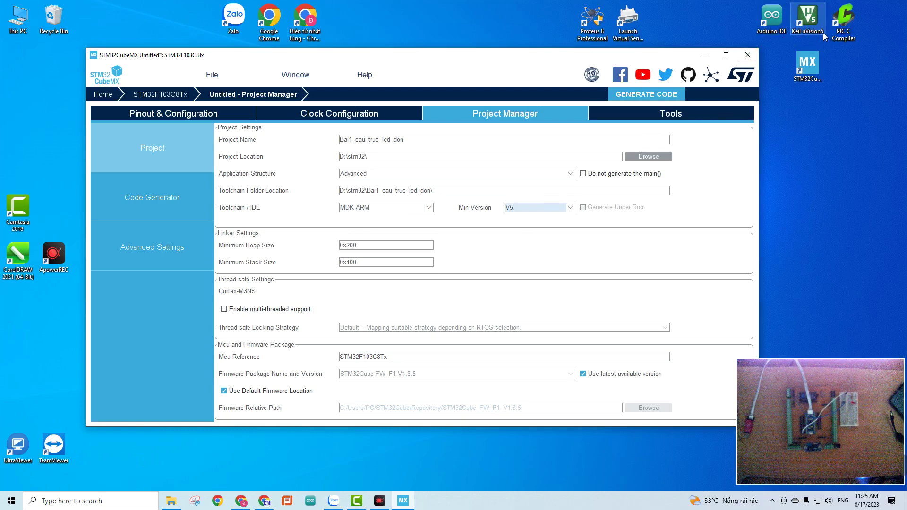
Set the code generator to copy only the necessary library files and return to the project settings
click(151, 203)
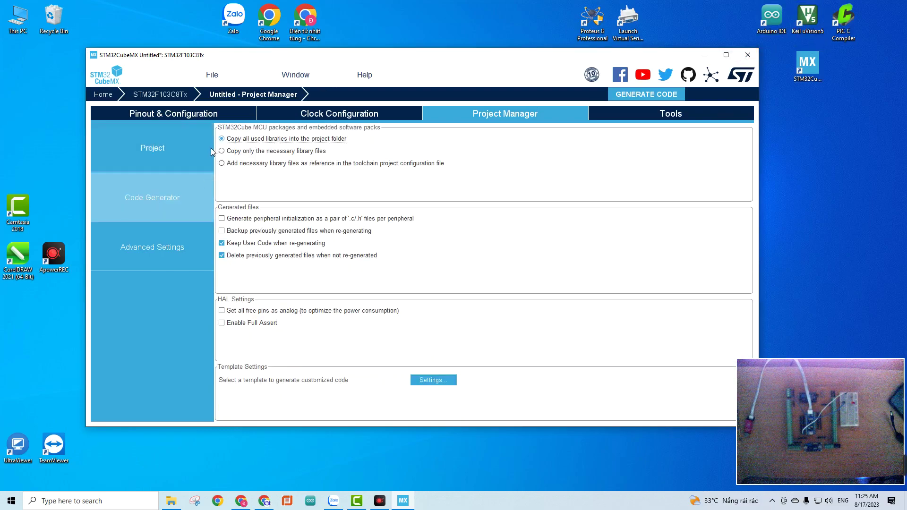
click(230, 152)
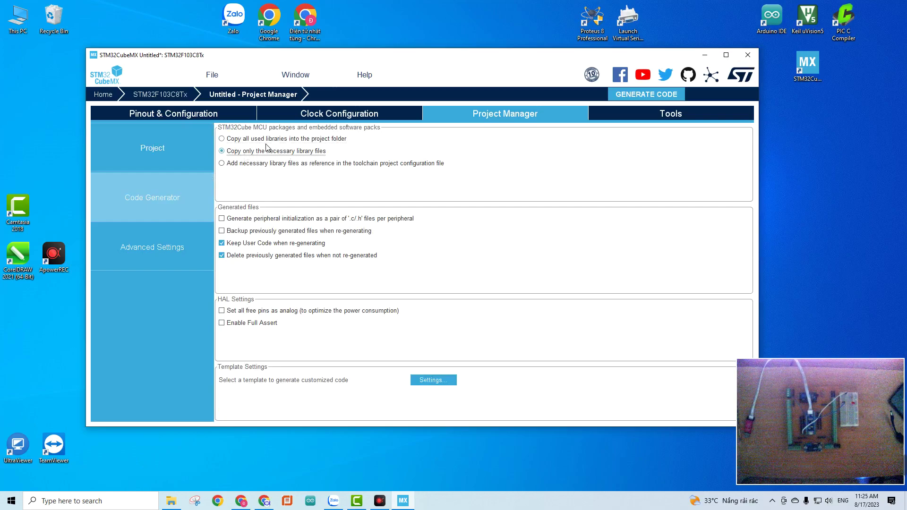
click(166, 149)
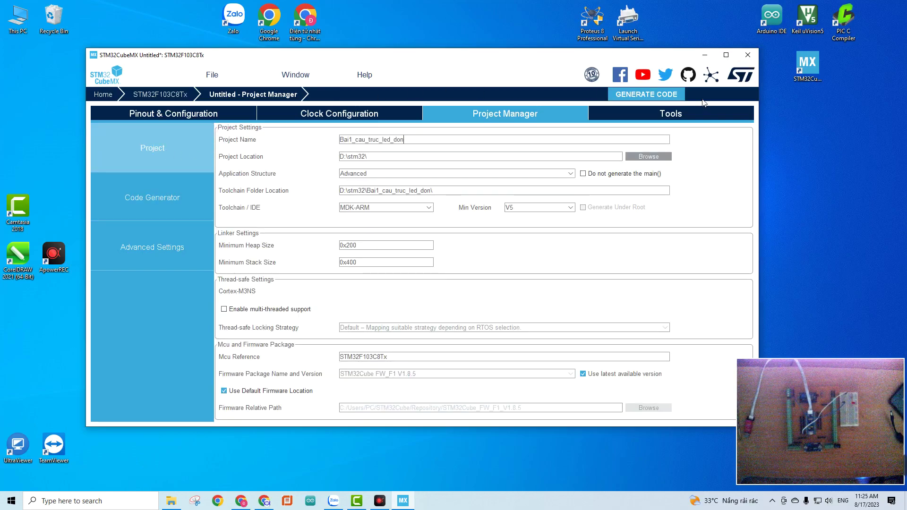
Generate the project code, open the generated project in Keil µVision, and minimize STM32CubeMX
click(631, 96)
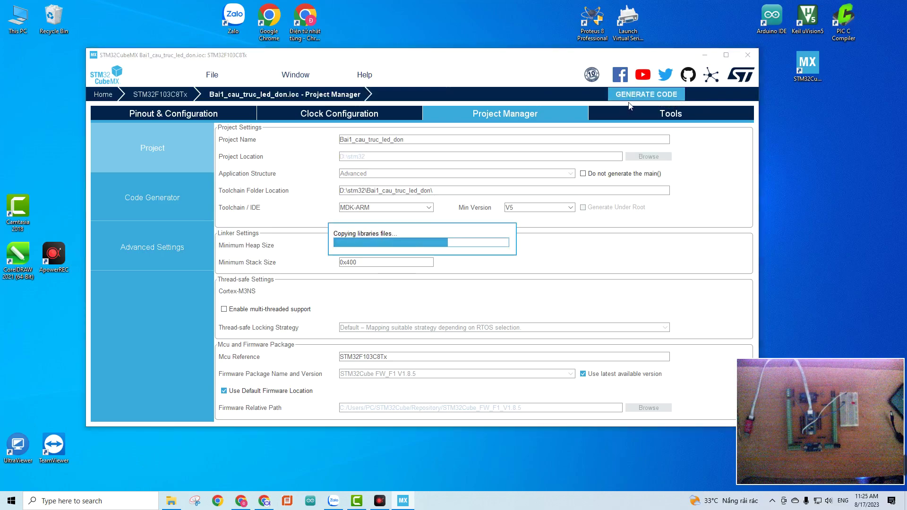
click(422, 268)
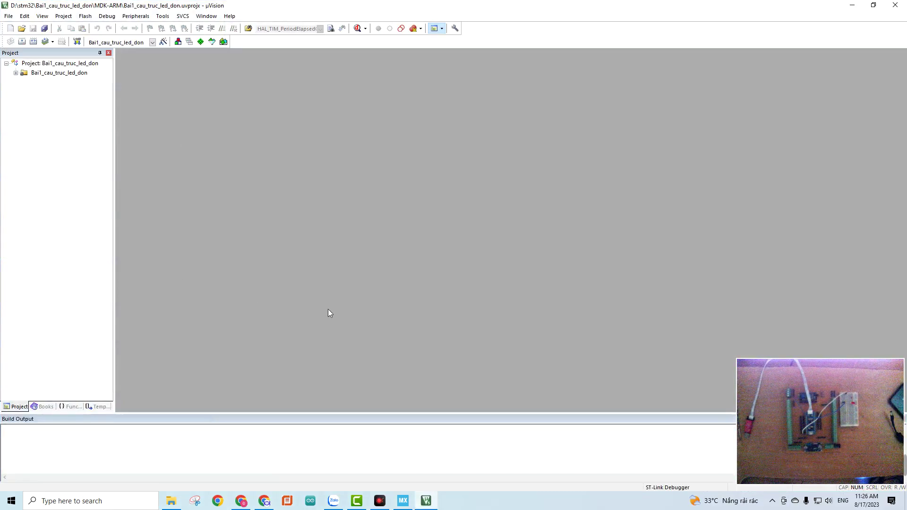
click(402, 501)
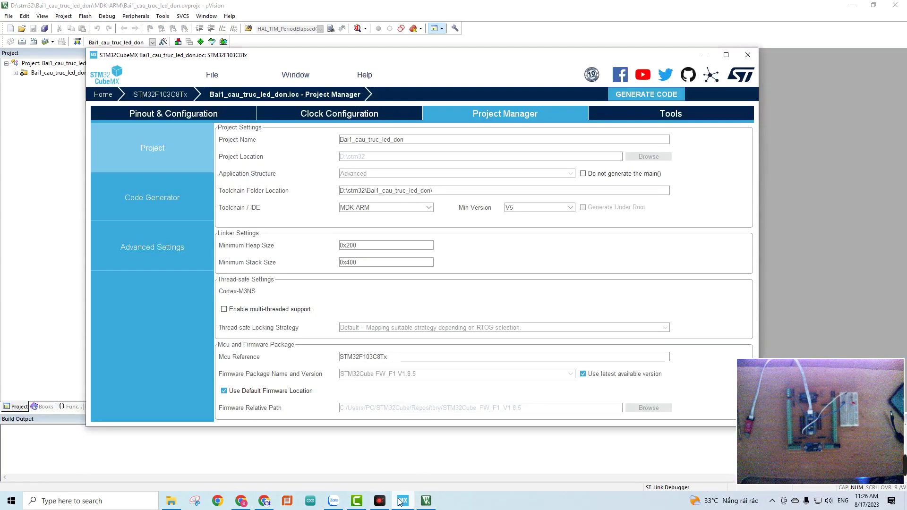
click(705, 55)
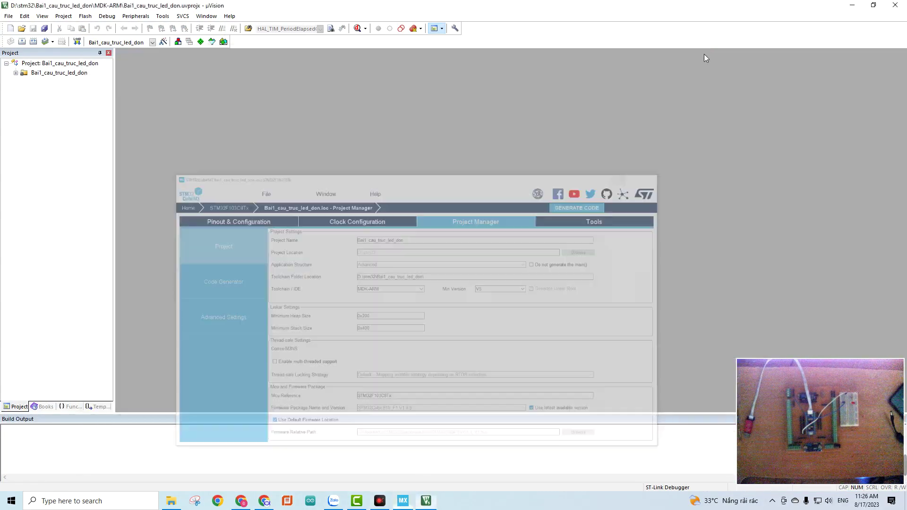
Expand the project's Application/User/Core group and open main.c
click(16, 73)
double_click(31, 101)
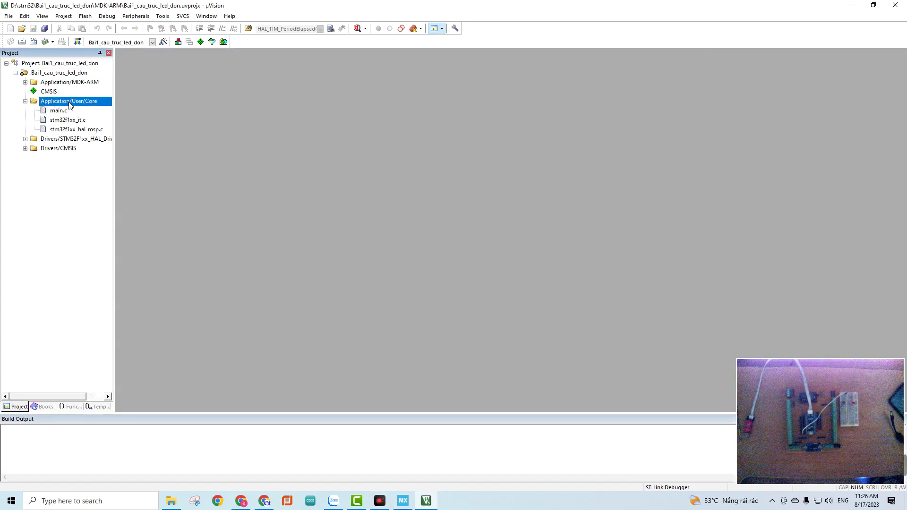
click(60, 113)
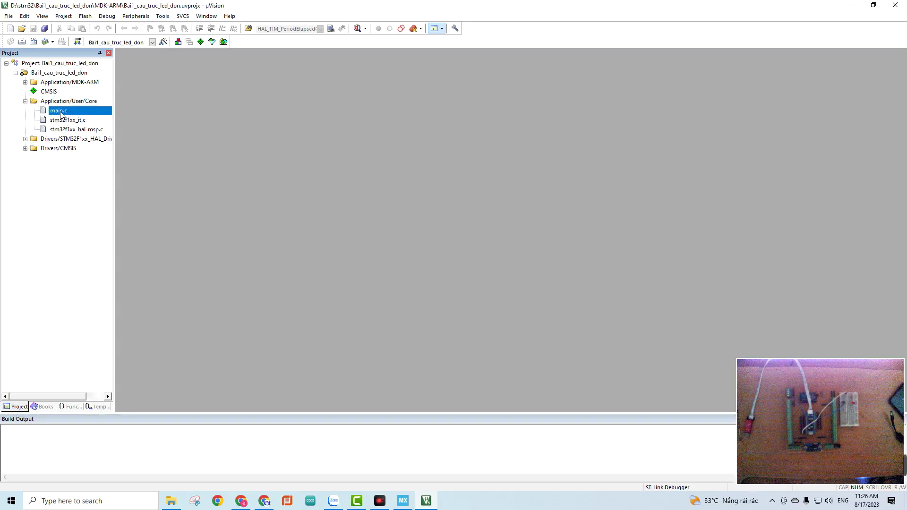
double_click(60, 113)
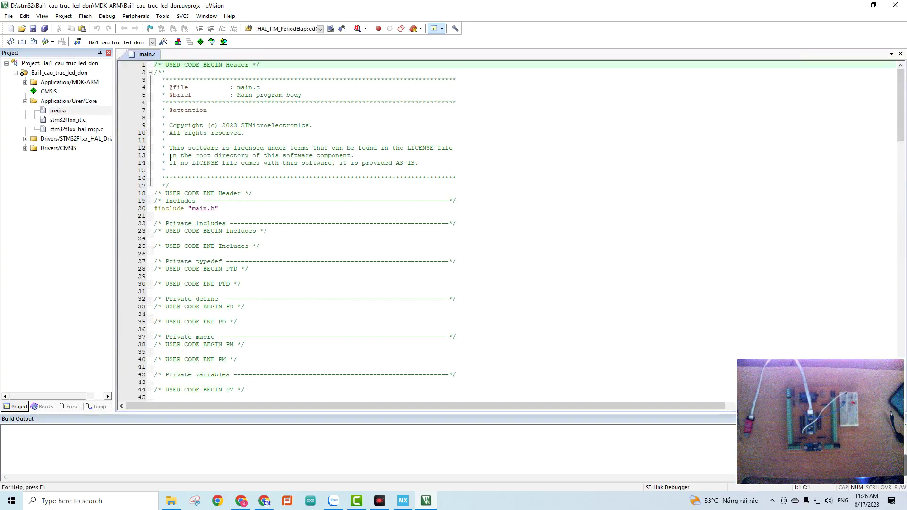
Delete the header comment block above the #include "main.h" line in main.c
drag(471, 204, 154, 65)
key(BackSpace)
key(Delete)
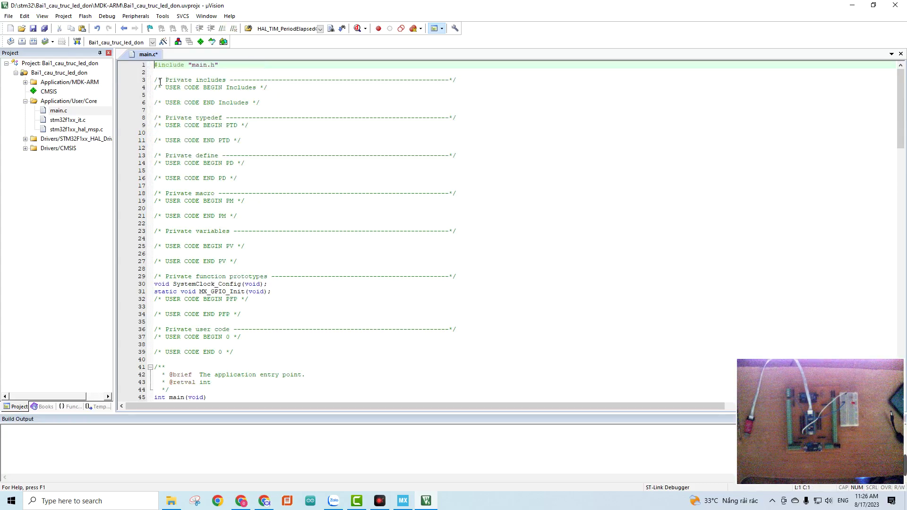
Delete the generated comments between #include "main.h" and int main(void), keeping the SystemClock_Config and MX_GPIO_Init prototypes
drag(479, 278, 155, 73)
key(BackSpace)
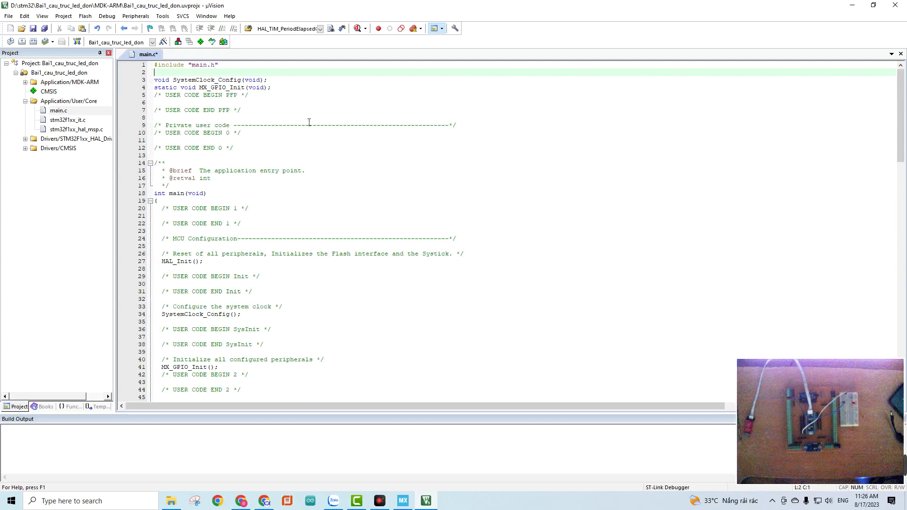
drag(175, 189, 134, 95)
key(BackSpace)
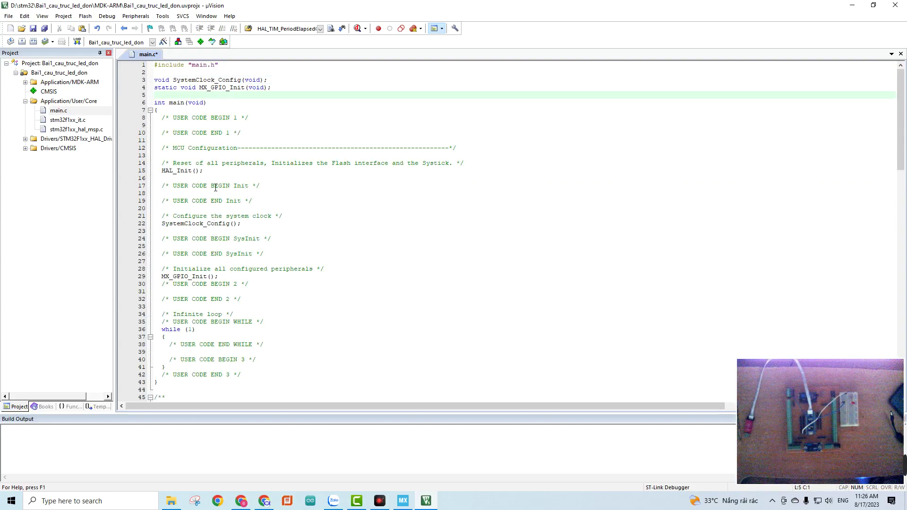
Delete the generated comments in main() before HAL_Init(), SystemClock_Config() and MX_GPIO_Init(), keeping the three calls
mouse_move(482, 165)
mouse_down()
mouse_move(145, 115)
mouse_move(498, 164)
mouse_up()
click(174, 128)
key(BackSpace)
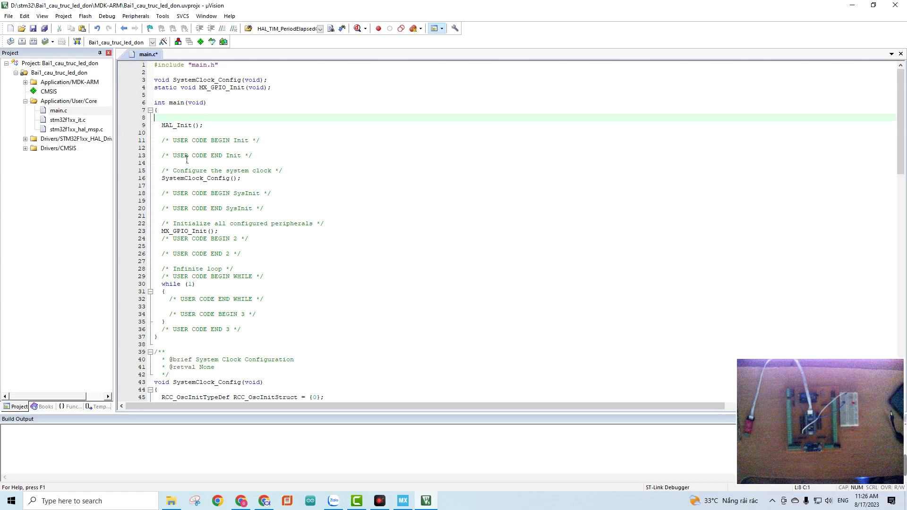
key(BackSpace)
drag(283, 163, 154, 125)
key(BackSpace)
drag(328, 181, 155, 140)
key(BackSpace)
Delete the generated comments before, inside and after the while (1) loop in main()
drag(282, 196, 151, 157)
key(BackSpace)
drag(266, 199, 154, 178)
key(BackSpace)
drag(242, 193, 155, 195)
key(BackSpace)
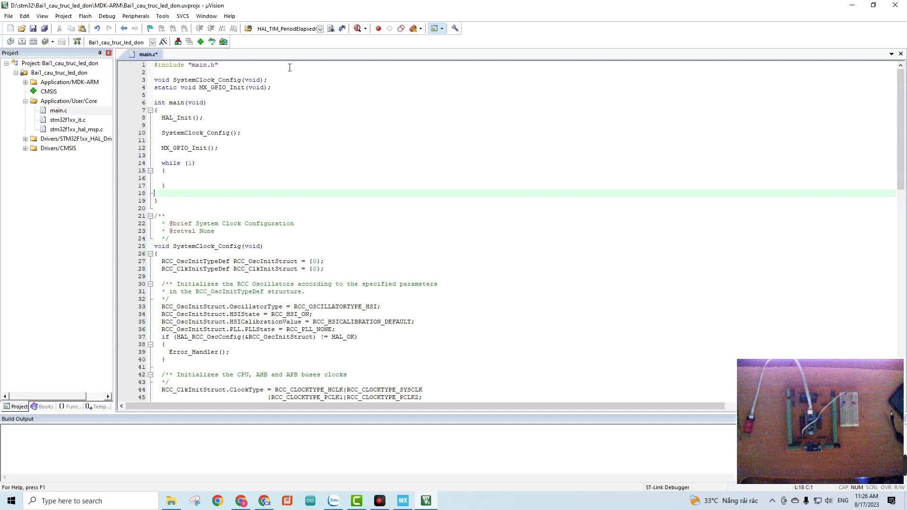
Add the comment "// khai bao thu vien" on a new line below #include "main.h" and highlight both lines
click(267, 65)
key(Return)
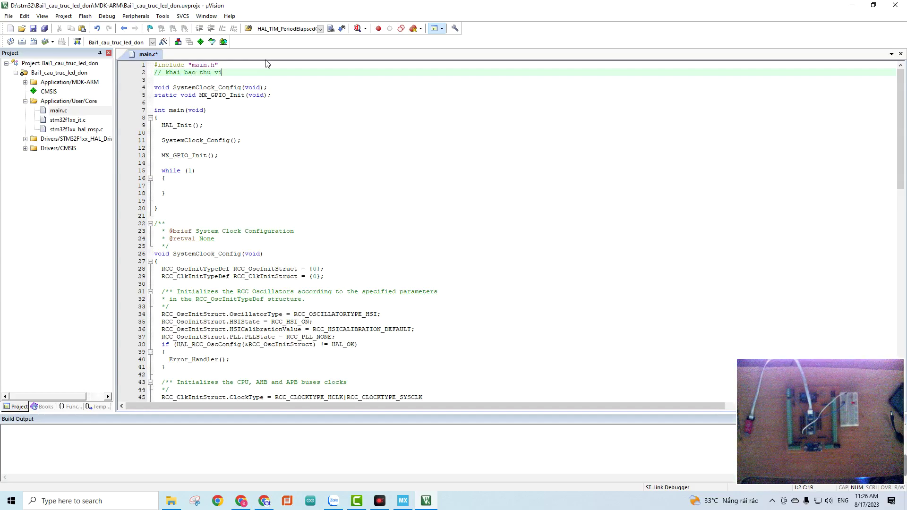
drag(245, 75, 154, 74)
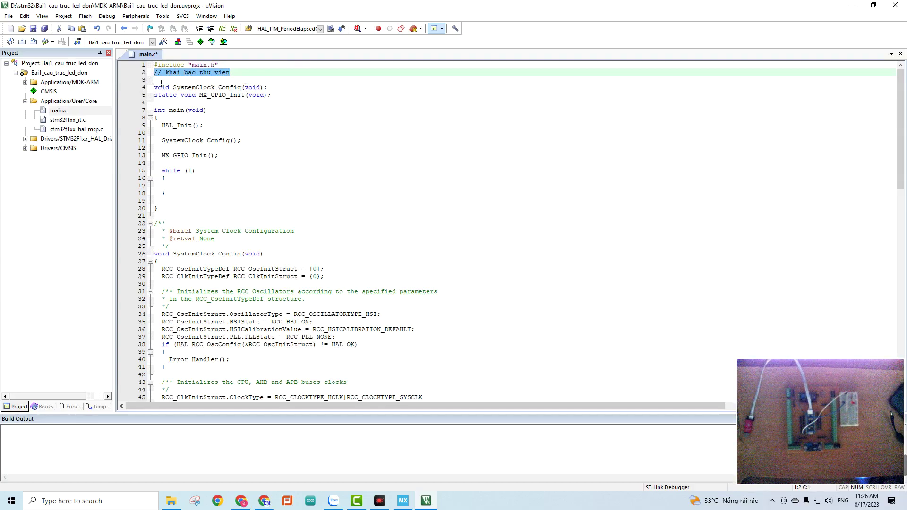
drag(207, 82, 152, 65)
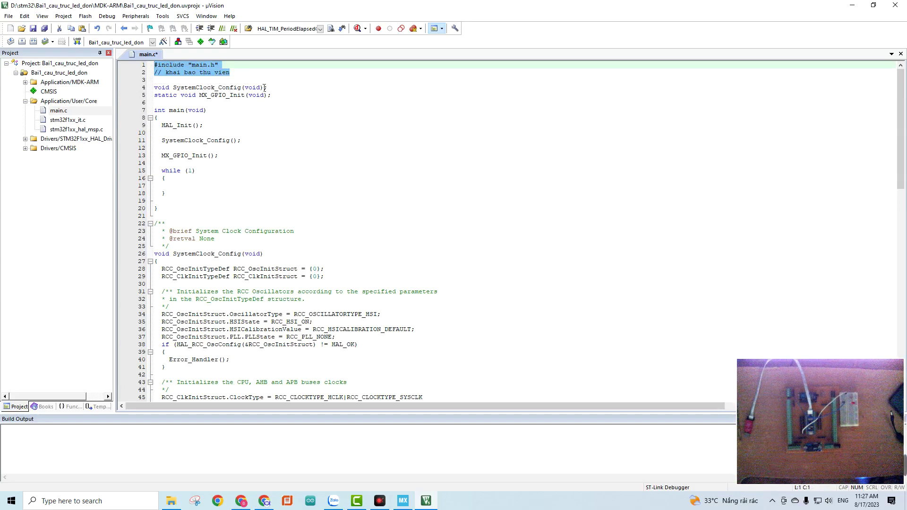
Delete the "System Clock Configuration" comment block above the SystemClock_Config function definition
drag(184, 249, 184, 216)
key(Delete)
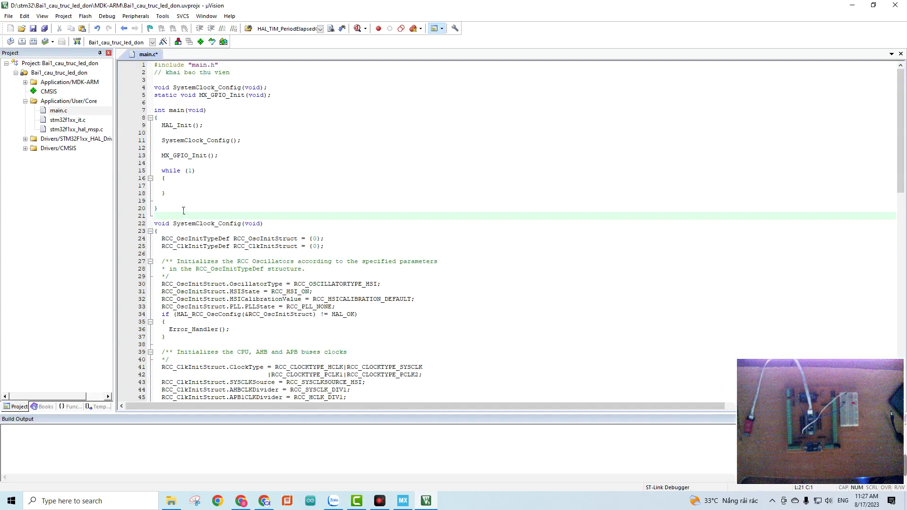
click(254, 76)
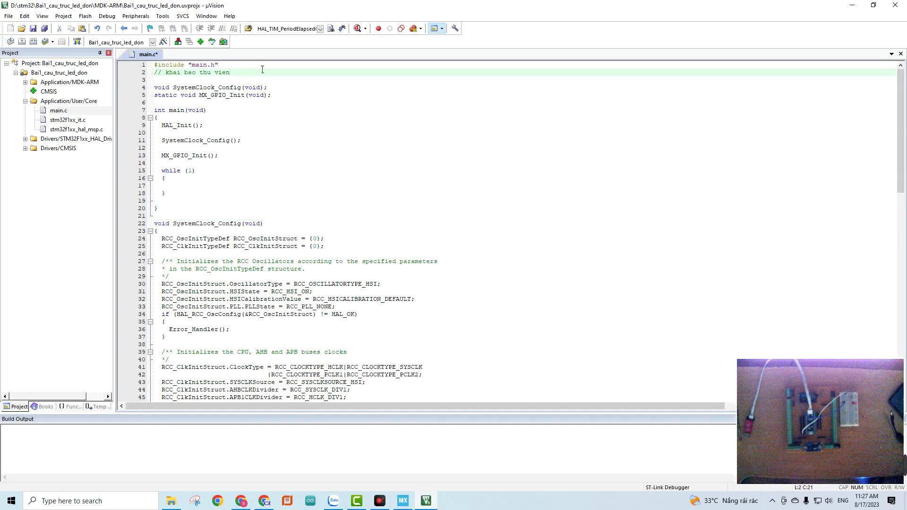